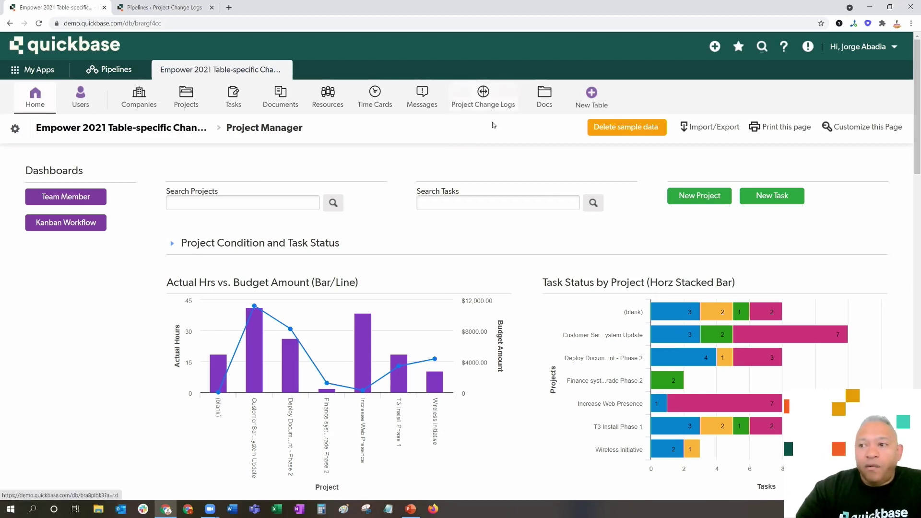
Open the Project Change Logs table from the app's table bar.
click(483, 93)
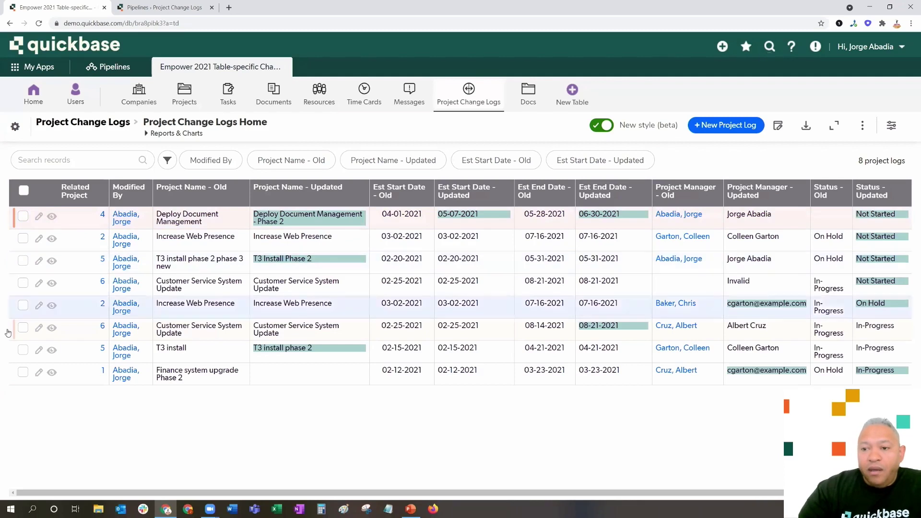
Open the Project Change Logs table's settings to see its 23 fields.
click(15, 126)
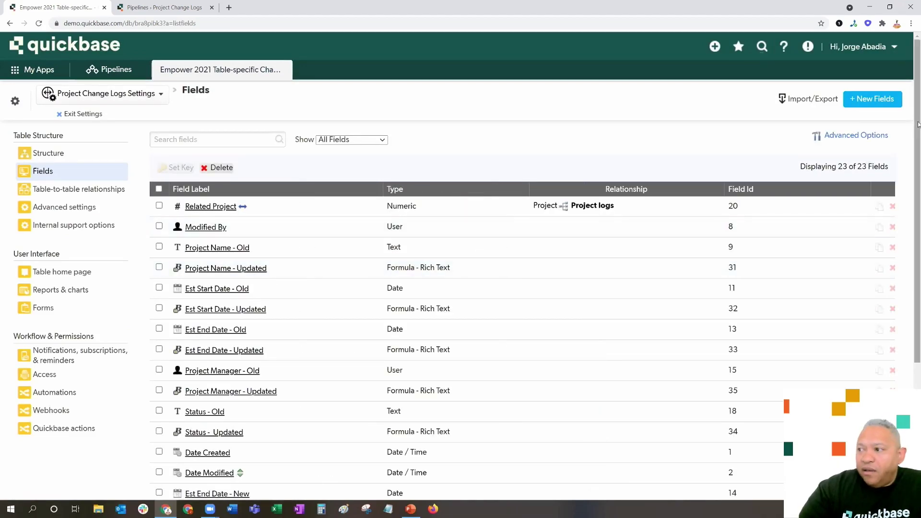
Scroll the field list and open the Project Name - Updated field's properties.
drag(917, 124, 919, 191)
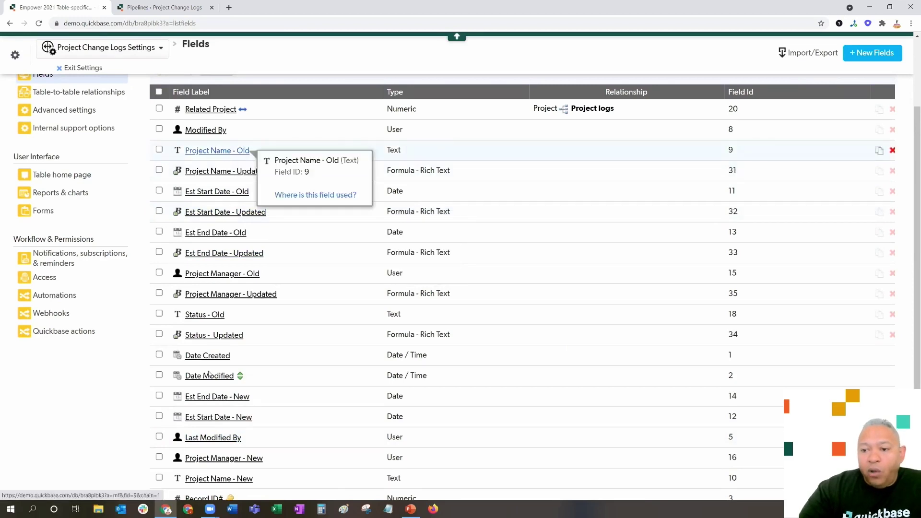
mouse_move(219, 420)
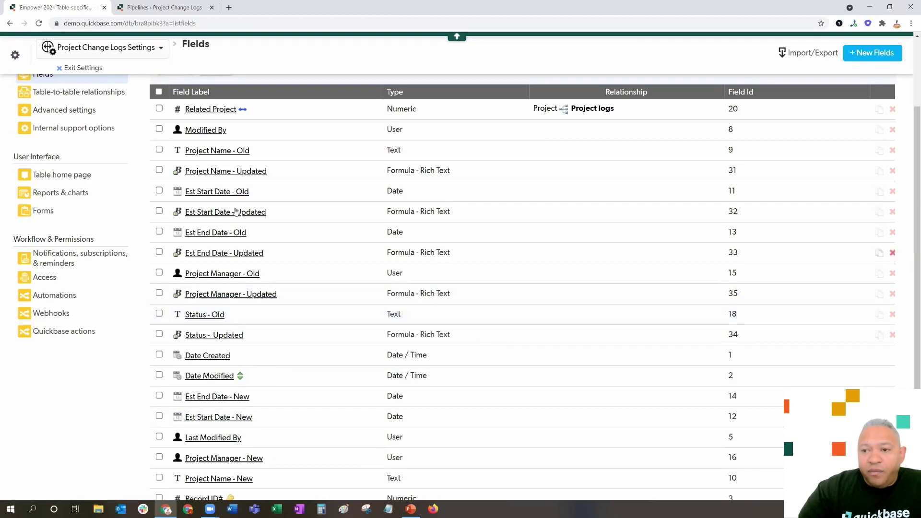
click(245, 172)
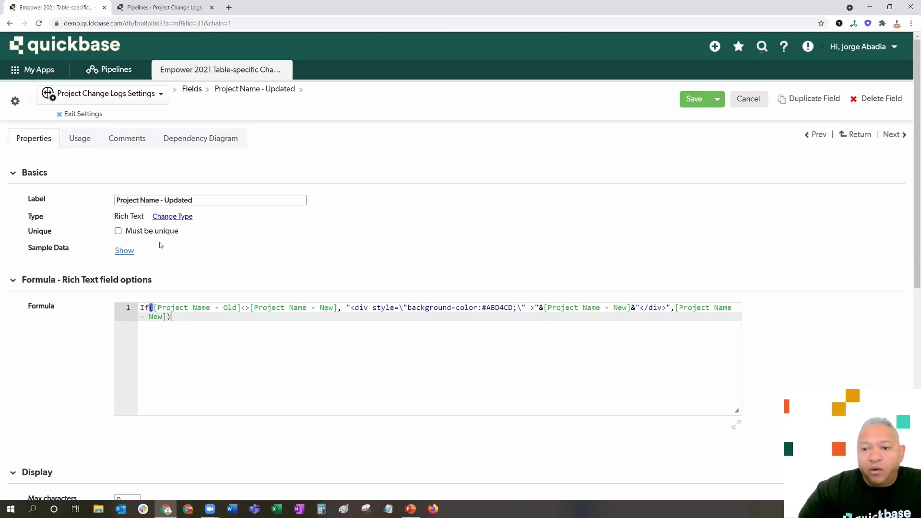
Return from the Project Name - Updated formula to the table's Fields list.
click(10, 24)
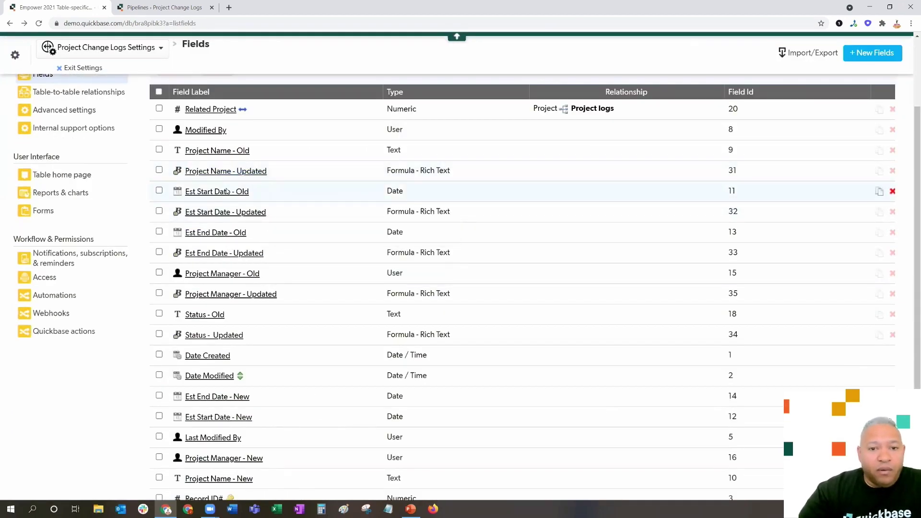
mouse_move(224, 194)
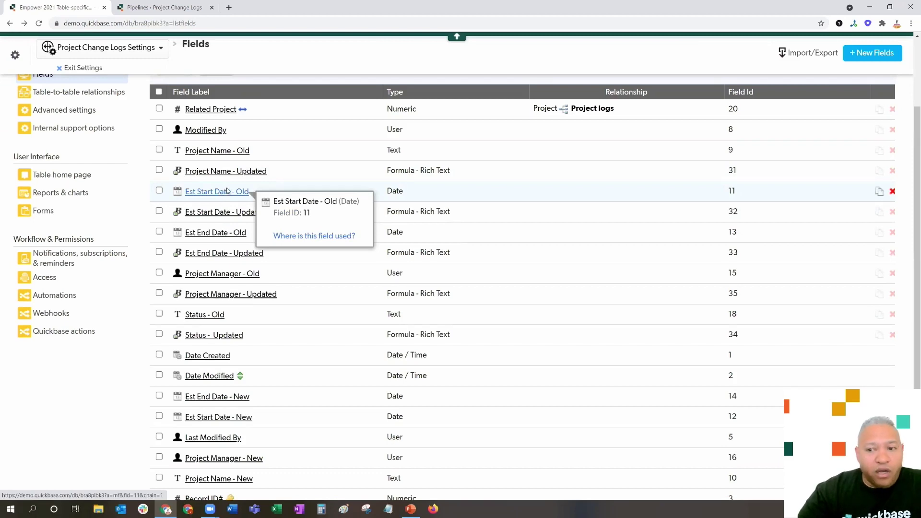
scroll(130, 373, up, 3)
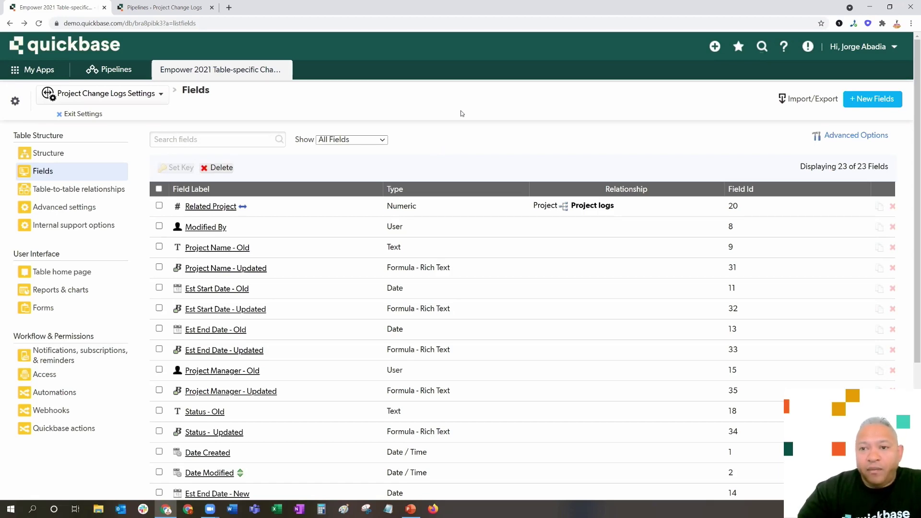
Edit the Project Change Logs pipeline from the Pipelines dashboard.
click(133, 69)
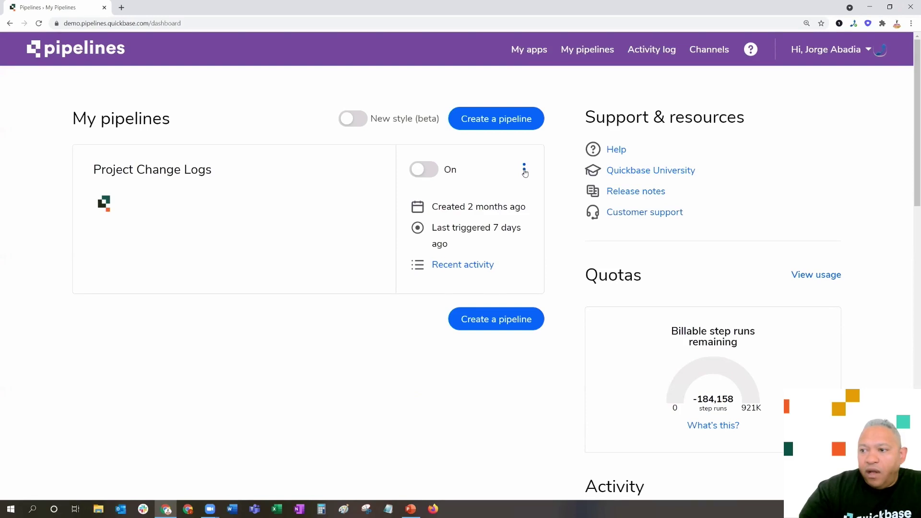
click(524, 171)
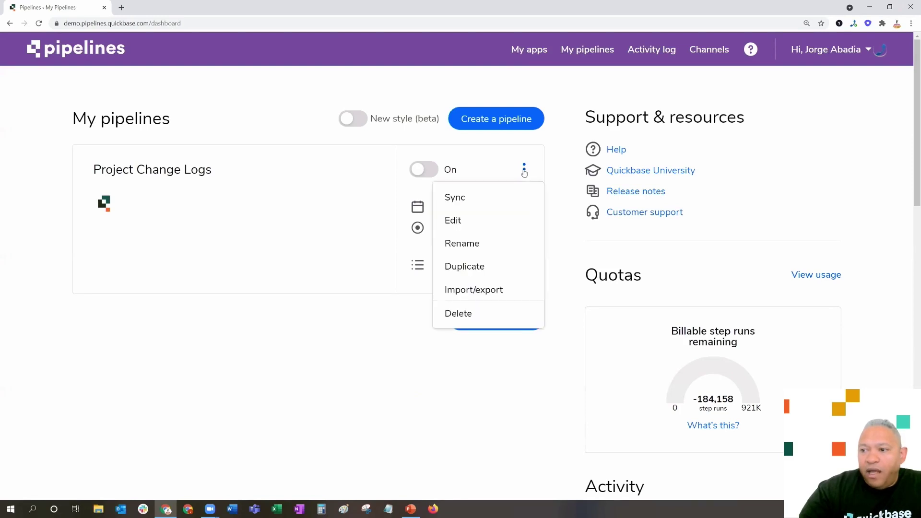
click(417, 242)
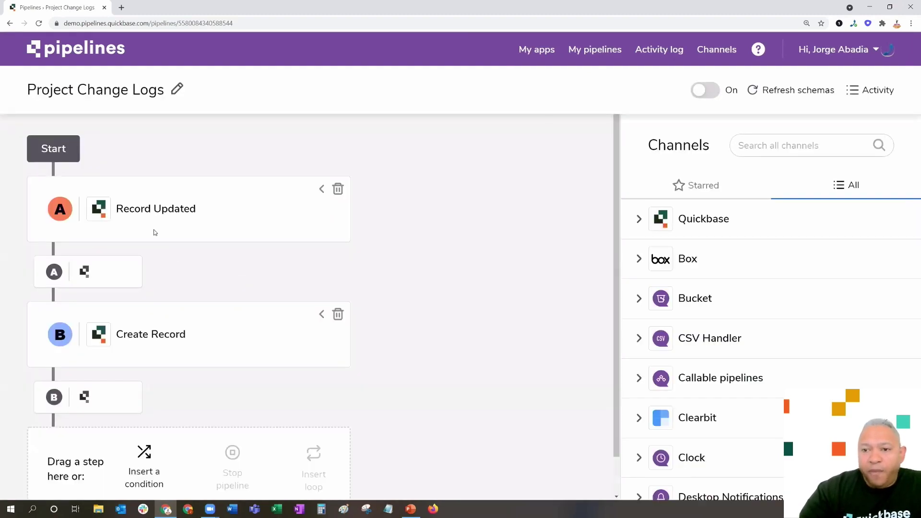
Expand the Record Updated trigger to review its Project Name, Project Manager, Status and date fields.
click(322, 189)
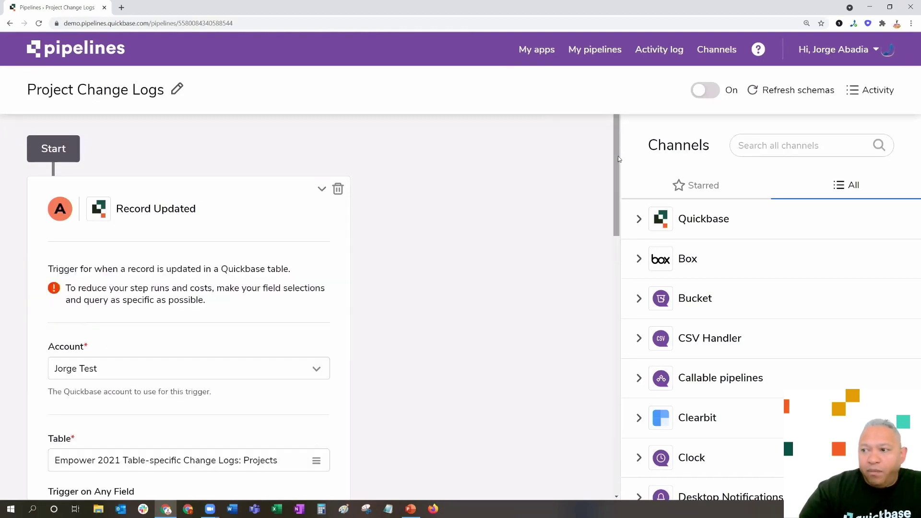
scroll(618, 156, down, 5)
scroll(140, 165, down, 2)
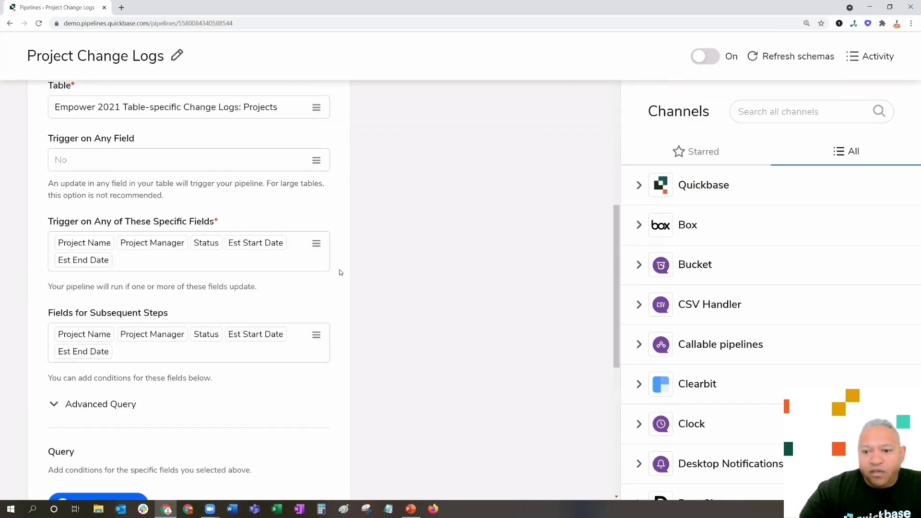
scroll(332, 244, down, 2)
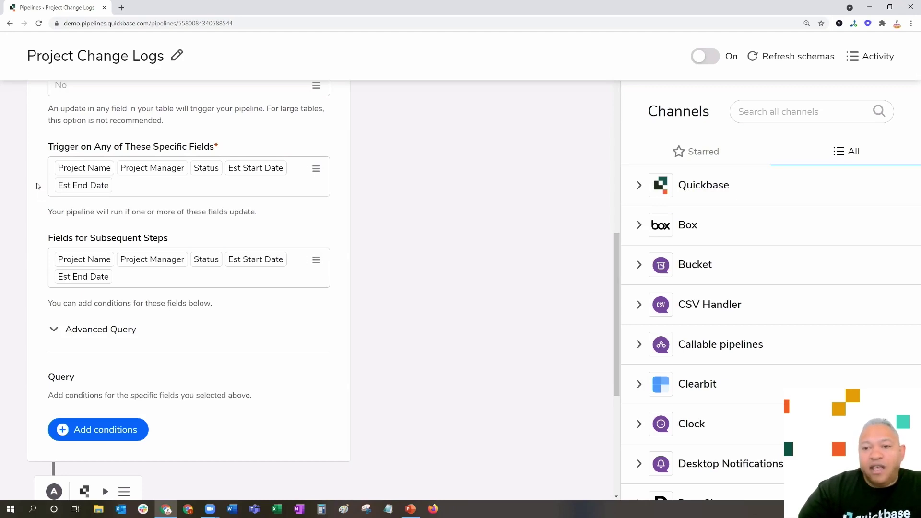
scroll(38, 186, down, 5)
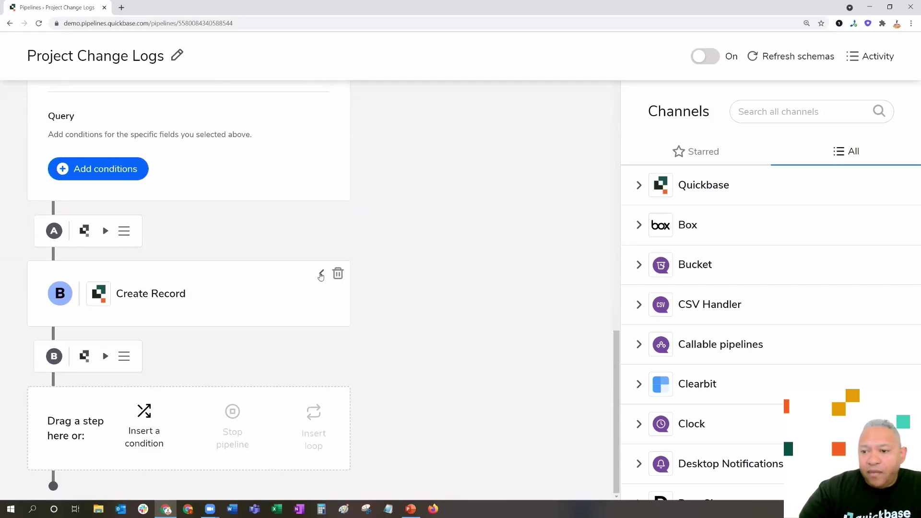
In the Create Record step, map Project Name - Old to the trigger's {{a.project_name}}.
click(321, 276)
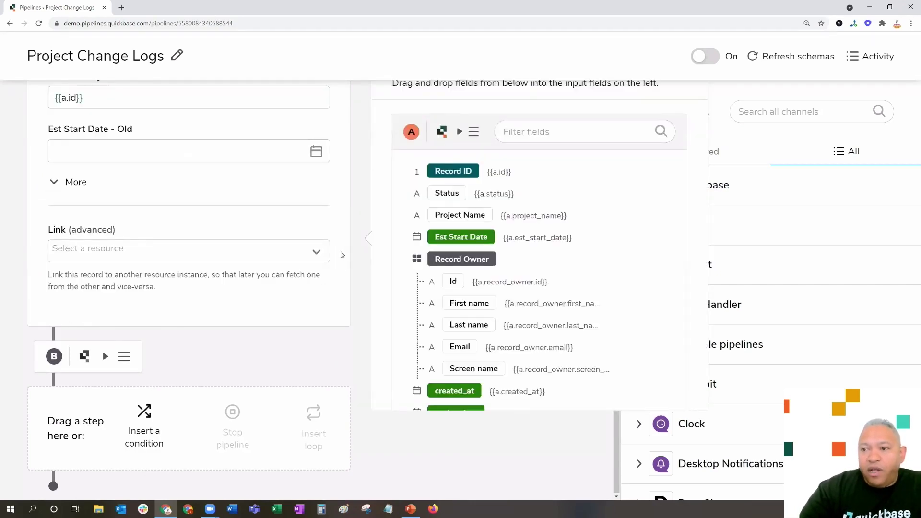
scroll(338, 254, up, 15)
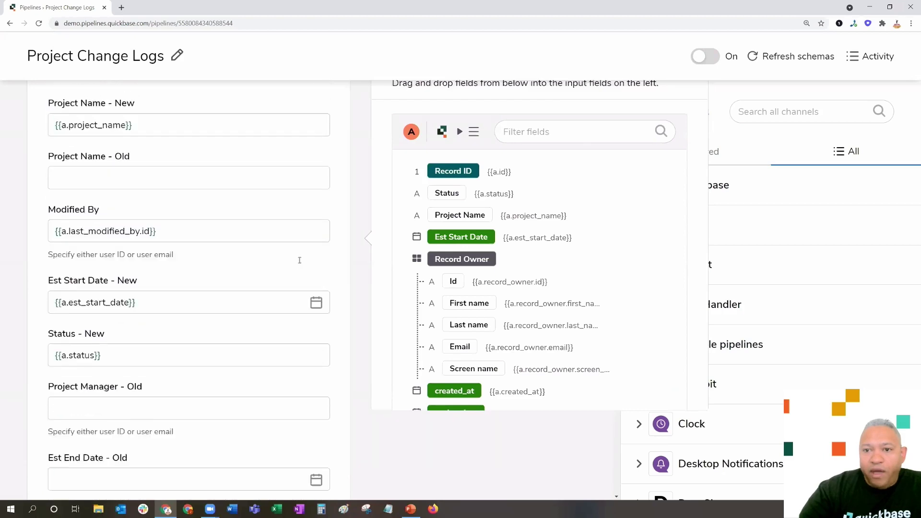
scroll(300, 262, up, 3)
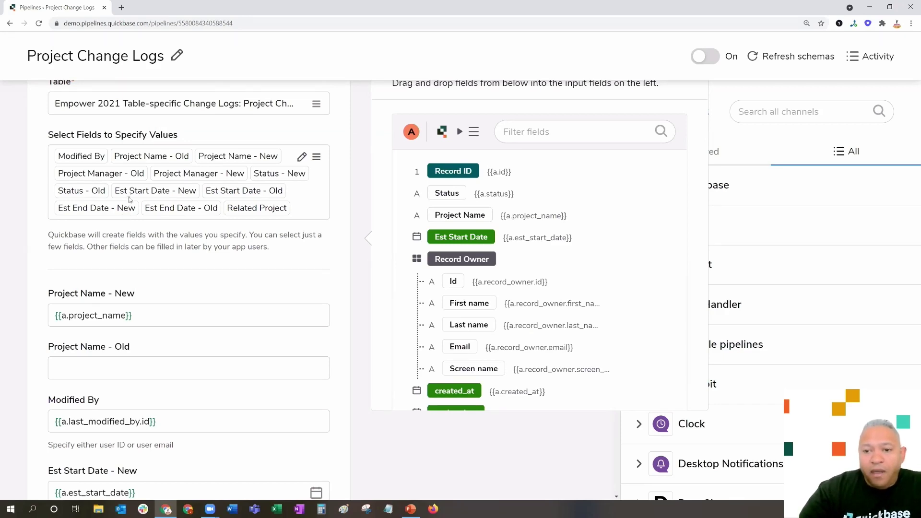
scroll(129, 202, down, 1)
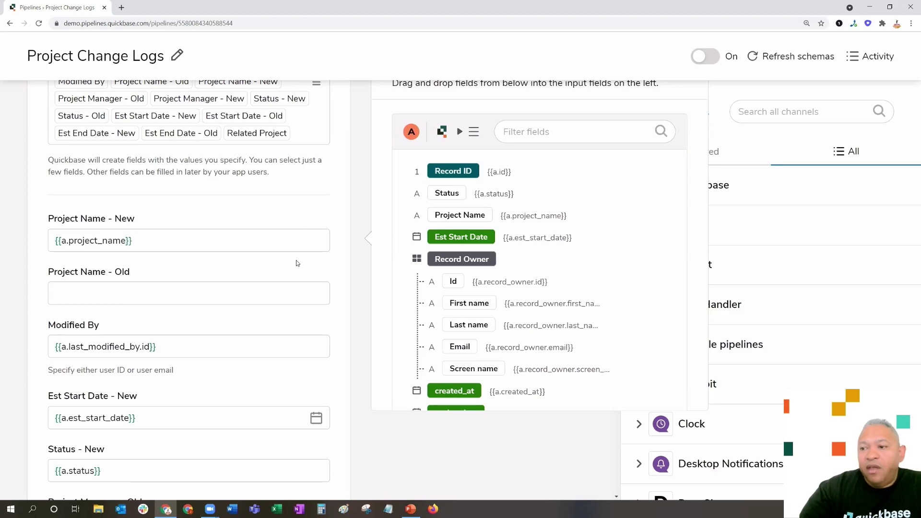
drag(441, 215, 83, 298)
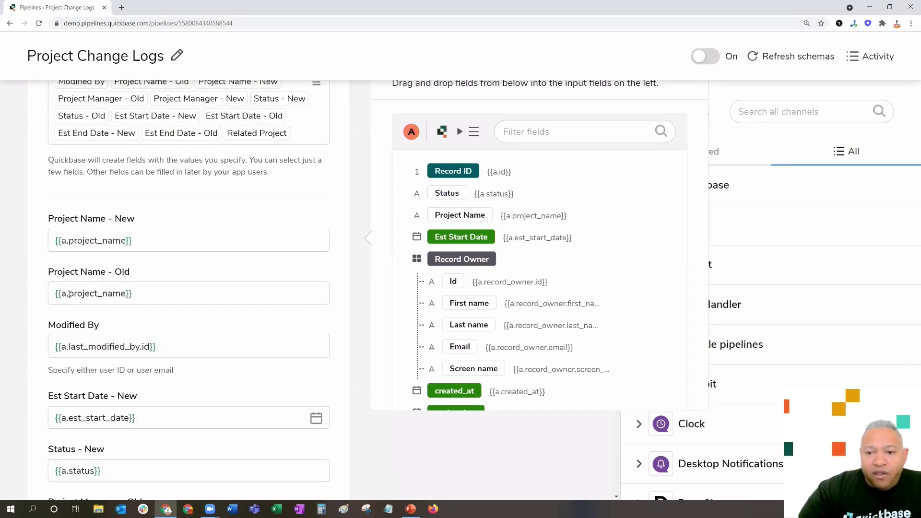
Add '$prev.' to the Project Name - Old value and copy that prefix for reuse.
click(70, 294)
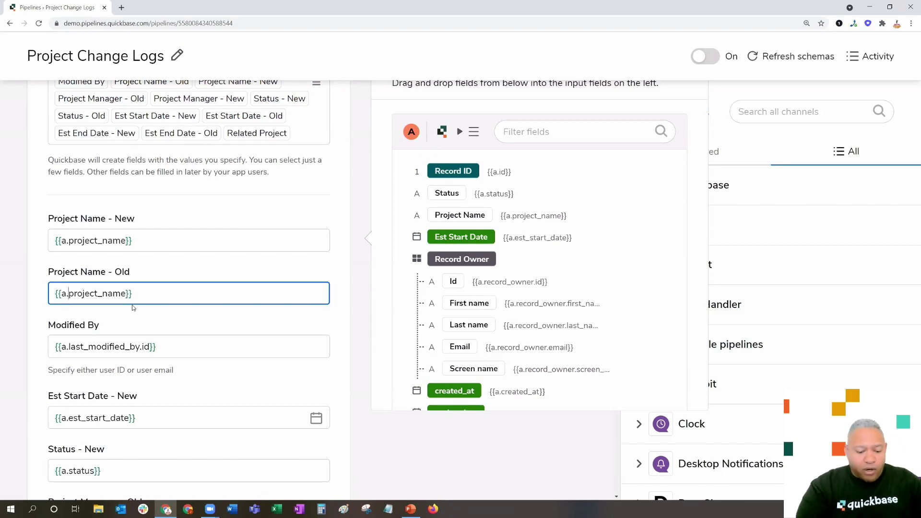
text($)
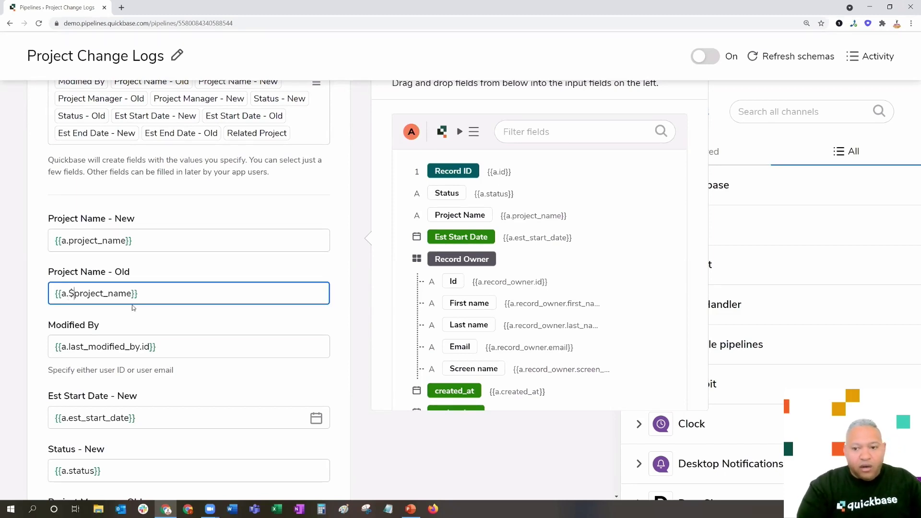
text(prev)
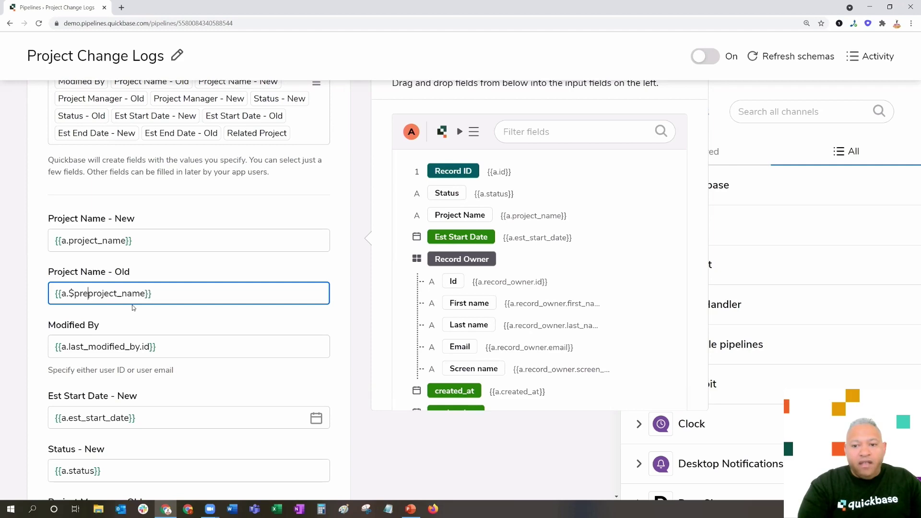
text(.)
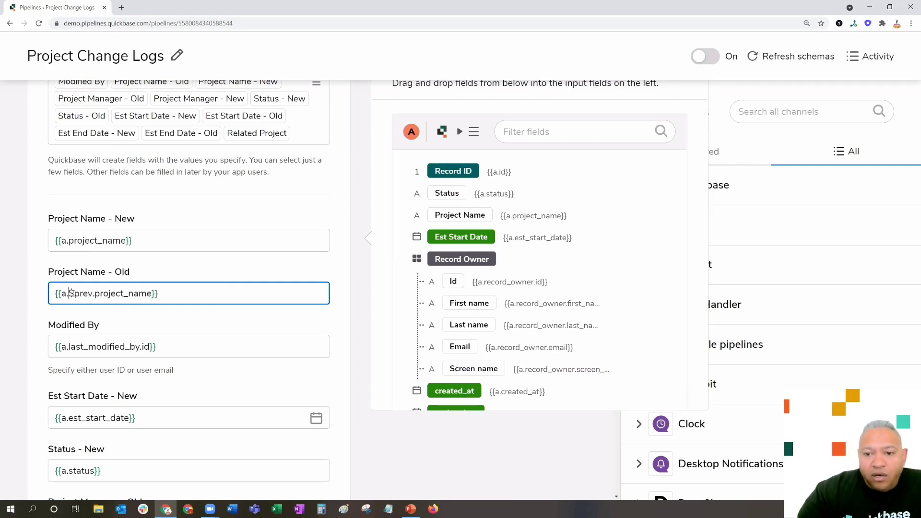
drag(69, 293, 94, 294)
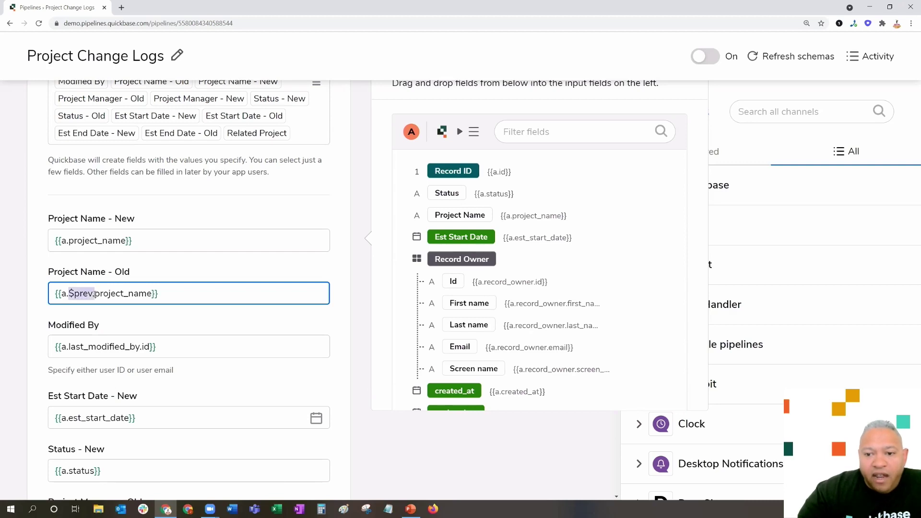
click(129, 321)
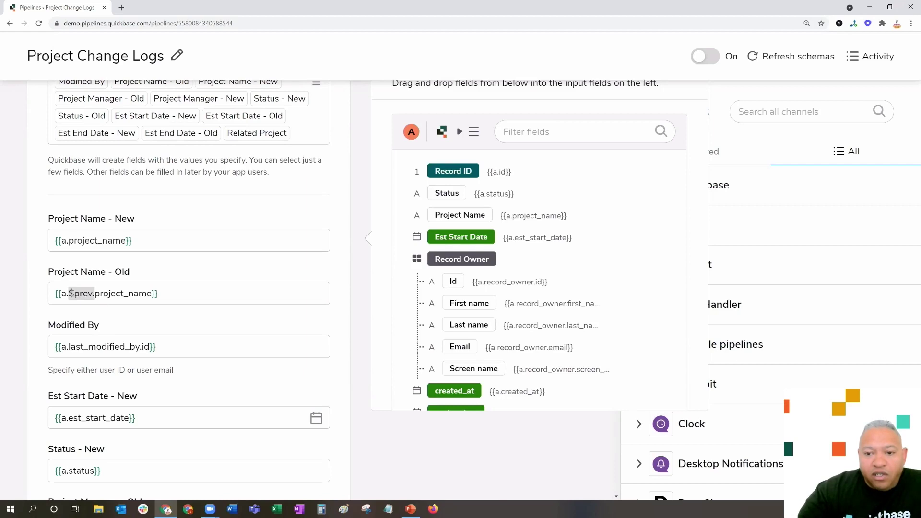
drag(68, 293, 95, 295)
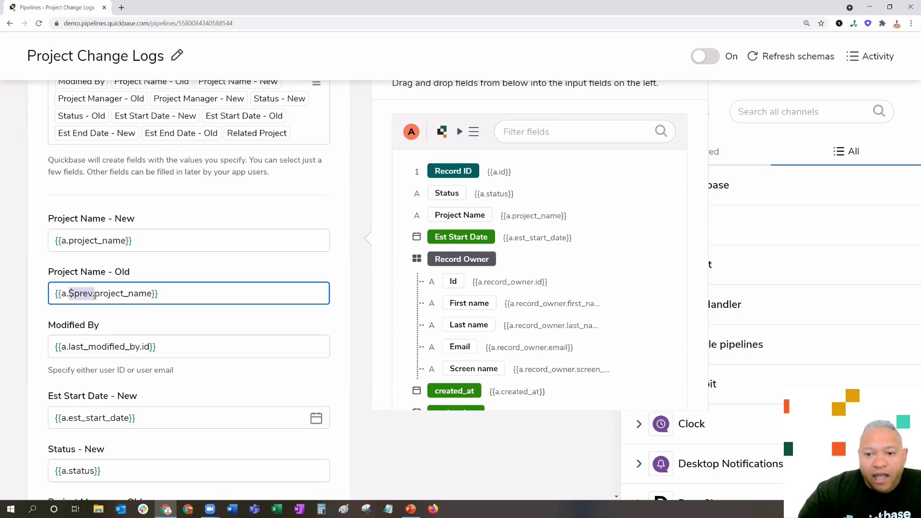
right_click(85, 295)
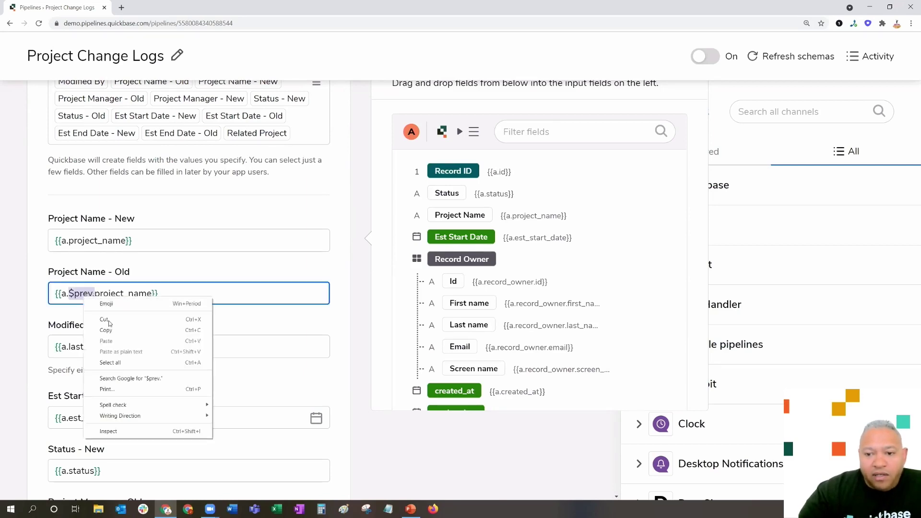
click(114, 331)
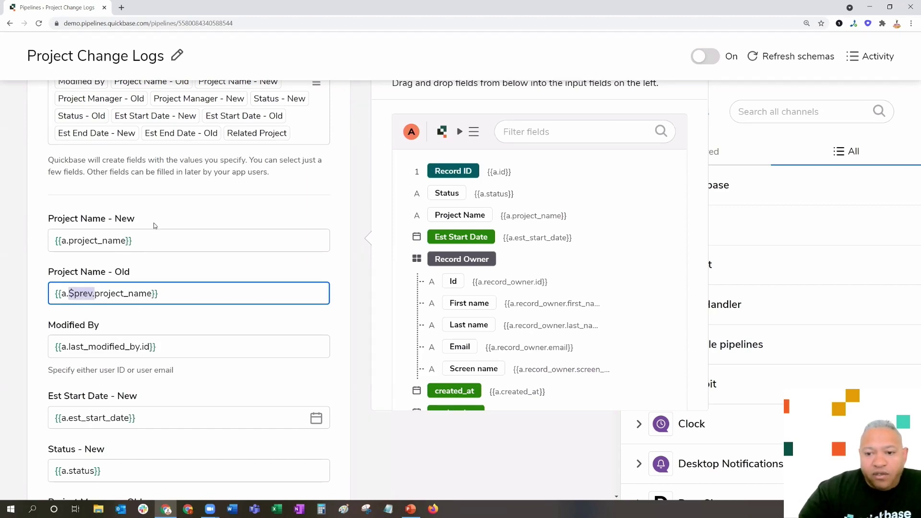
Map Project Manager - Old to the previous screen name using '$prev.'.
scroll(153, 223, down, 3)
scroll(155, 225, down, 3)
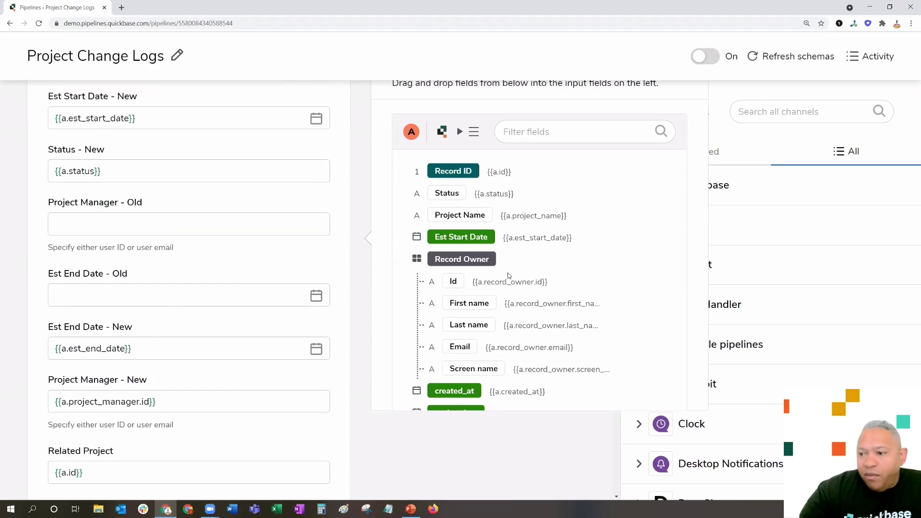
scroll(506, 260, down, 6)
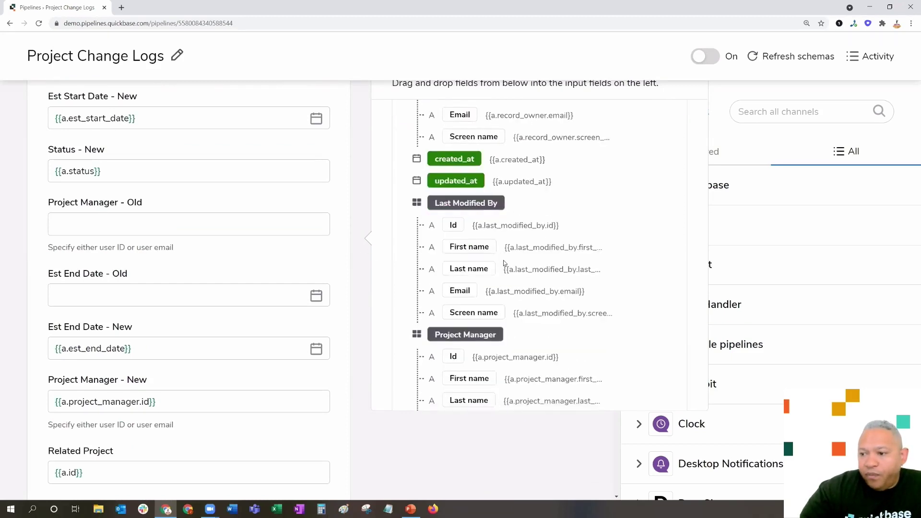
scroll(487, 268, down, 1)
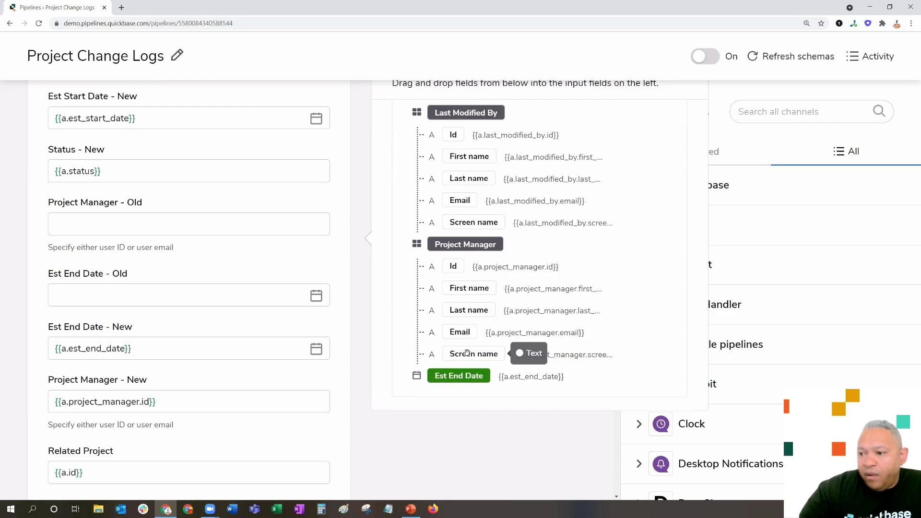
drag(463, 355, 80, 224)
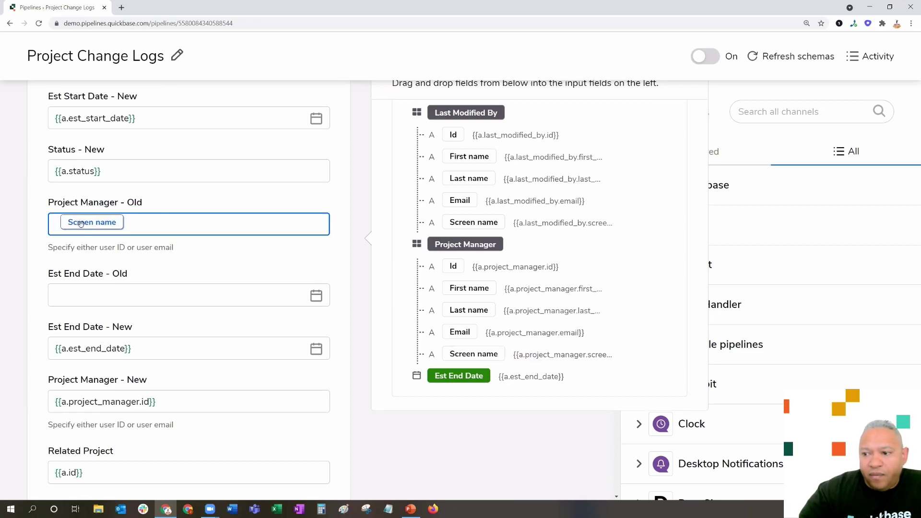
drag(88, 230, 88, 229)
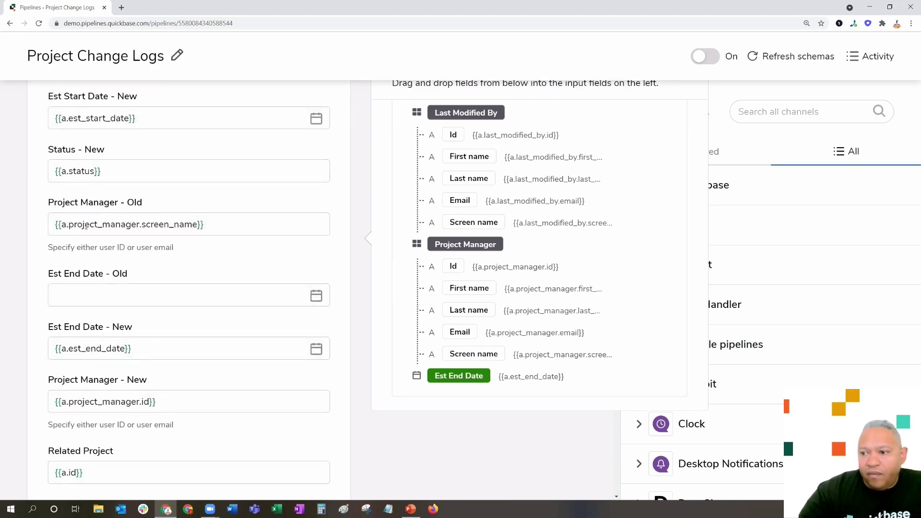
click(69, 225)
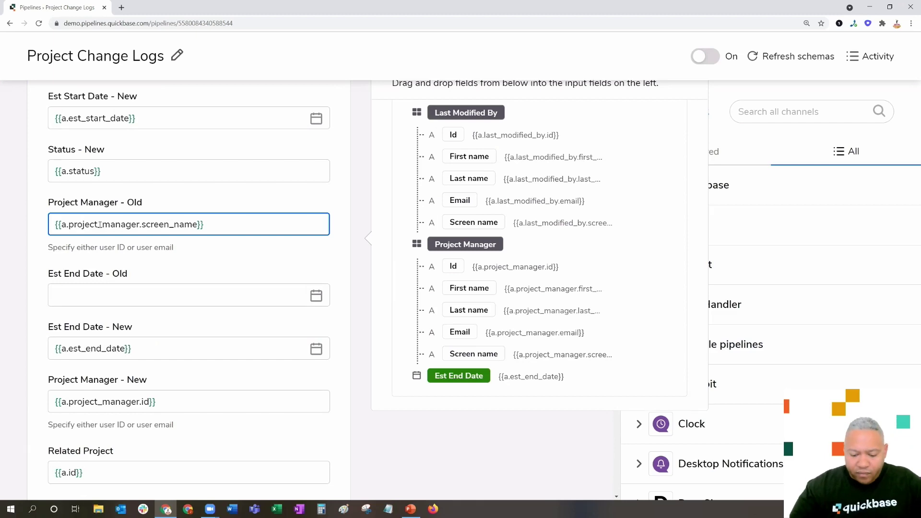
text($prev.)
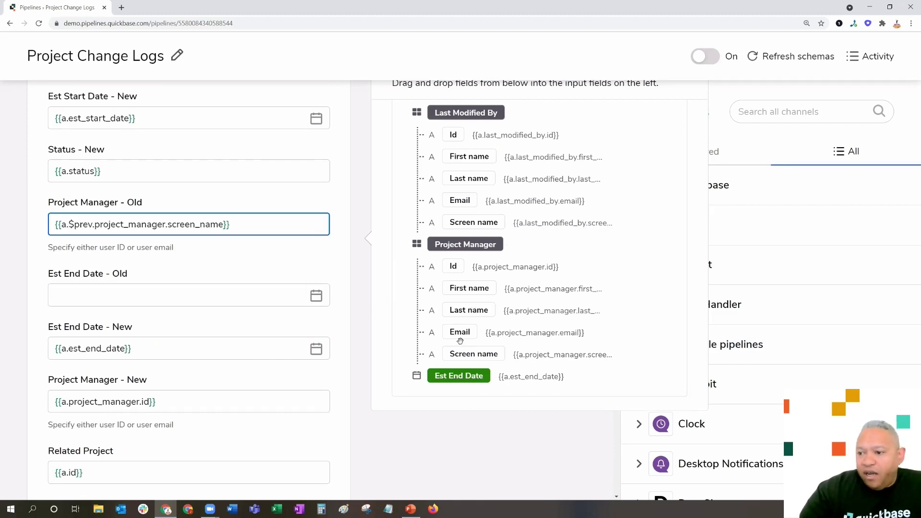
Map Est End Date - Old and Est Start Date - Old to their '$prev.' previous dates.
drag(444, 378, 98, 292)
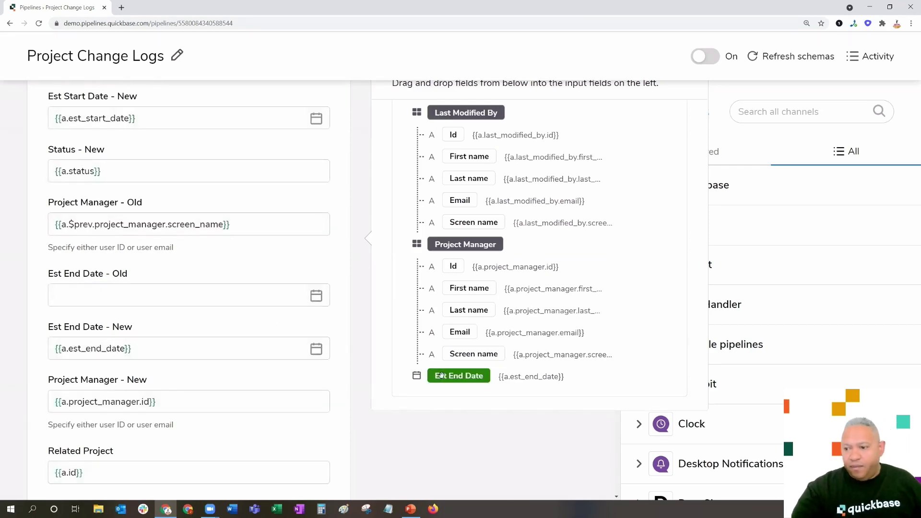
drag(444, 377, 75, 296)
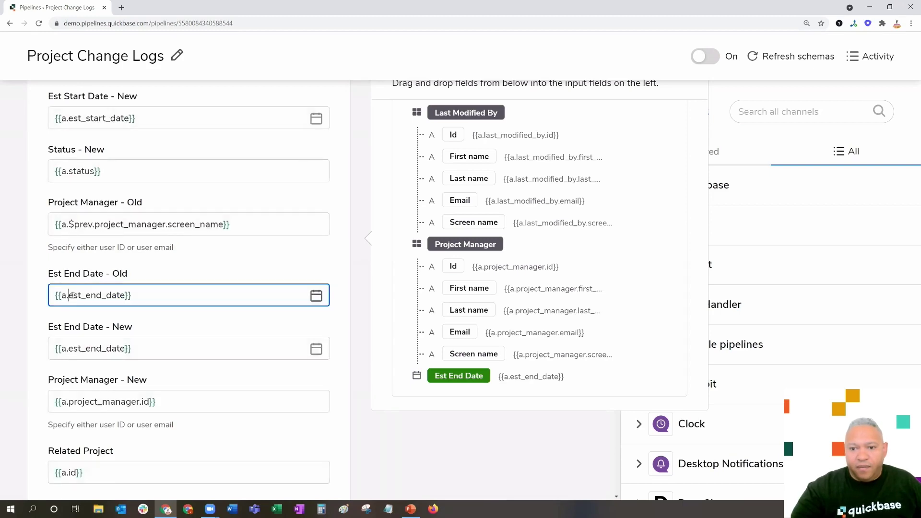
text($prev.)
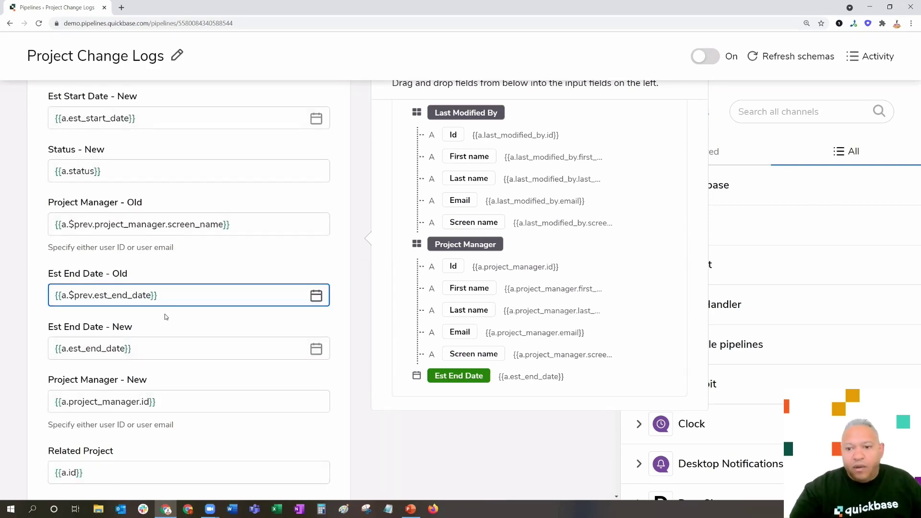
scroll(186, 295, down, 3)
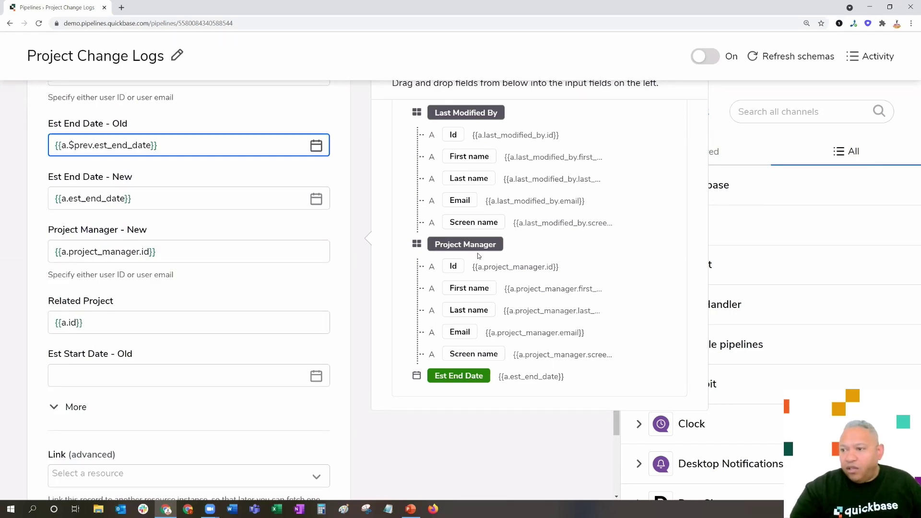
scroll(476, 256, up, 3)
scroll(476, 255, up, 3)
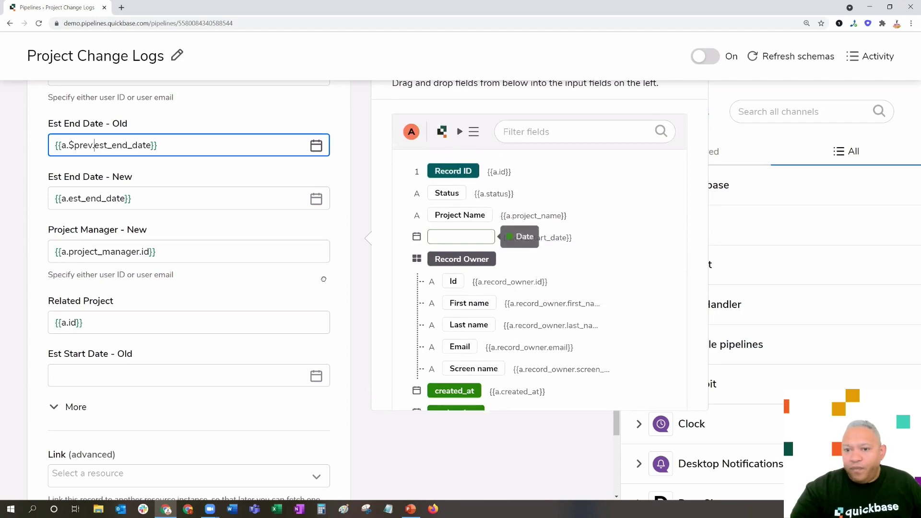
drag(461, 237, 94, 376)
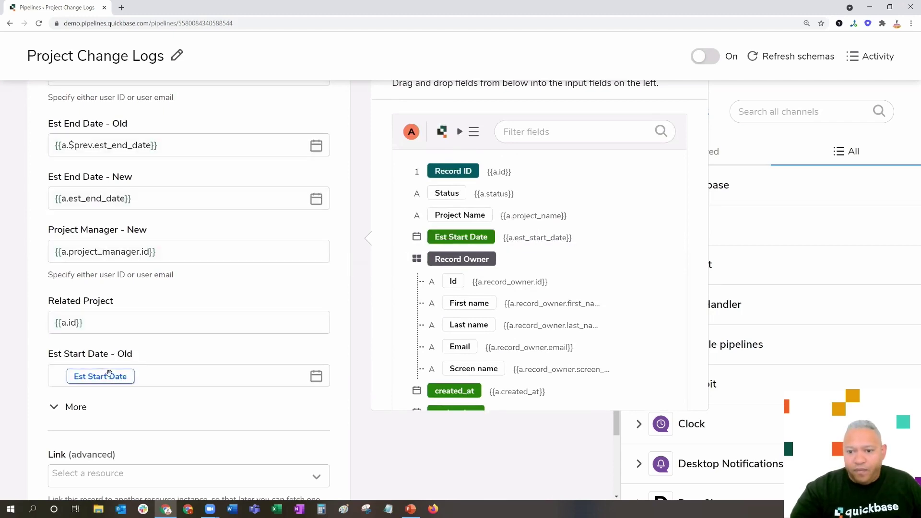
click(80, 375)
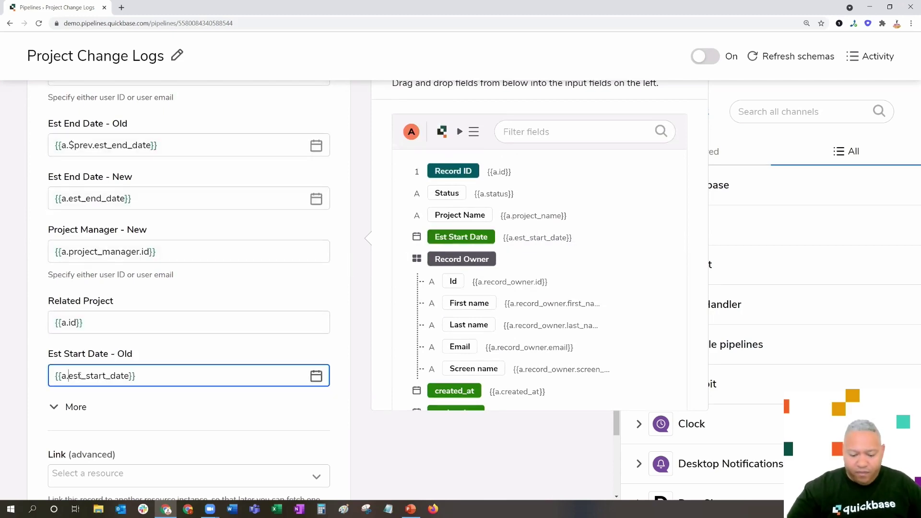
text($prev.)
Reveal the hidden fields and map Status - Old to the pasted '$prev.' previous Status.
scroll(133, 369, down, 2)
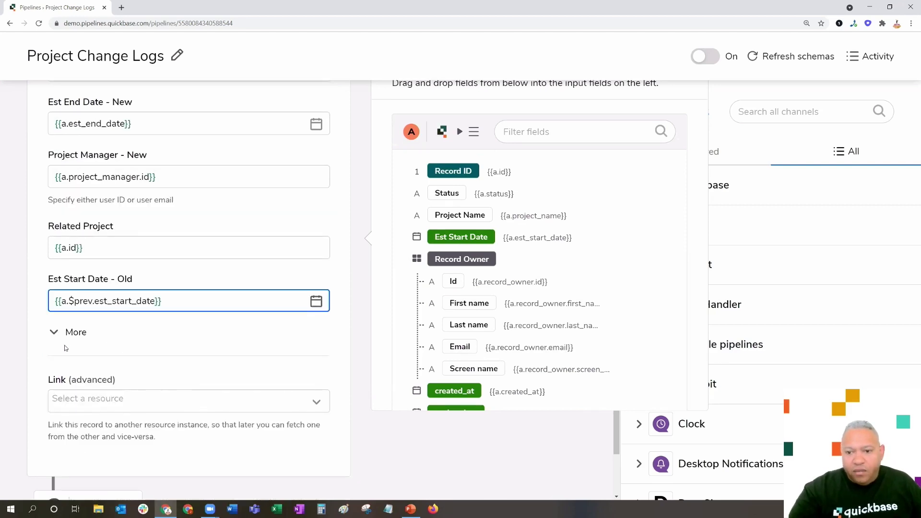
click(55, 336)
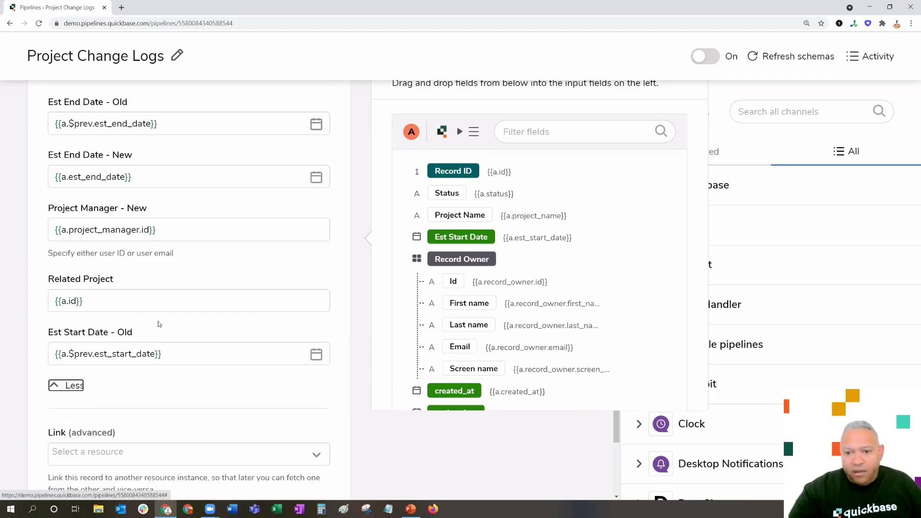
scroll(170, 299, up, 5)
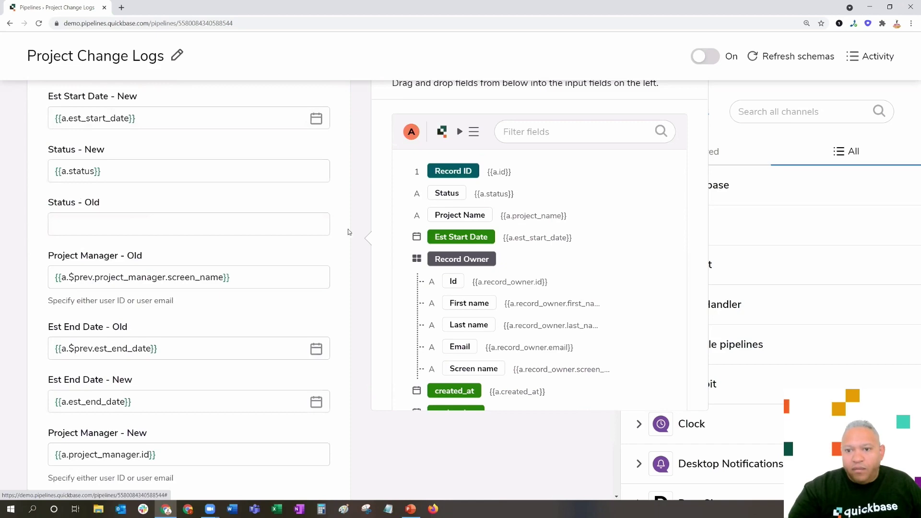
drag(451, 193, 145, 232)
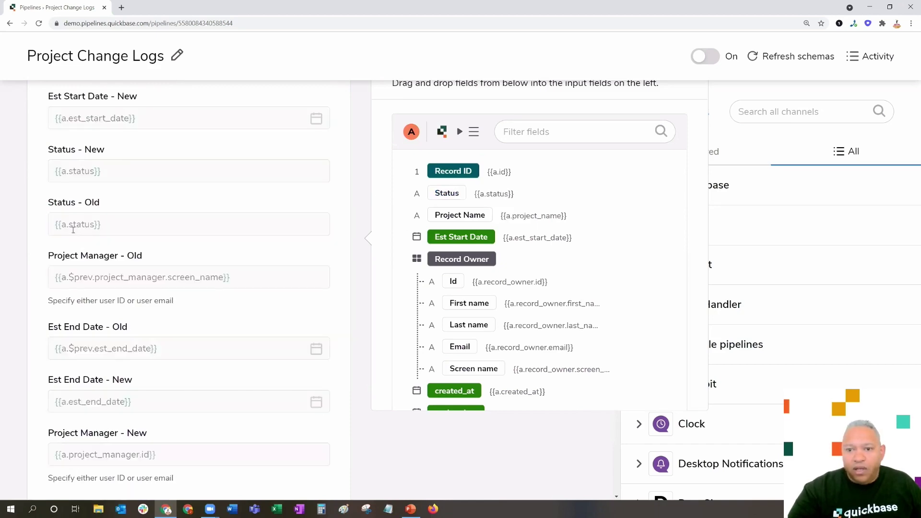
click(94, 221)
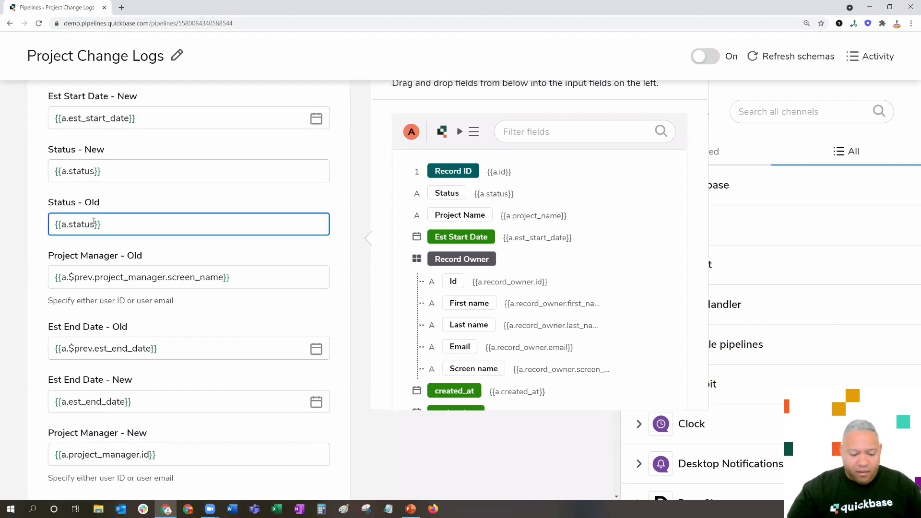
key(ctrl+v)
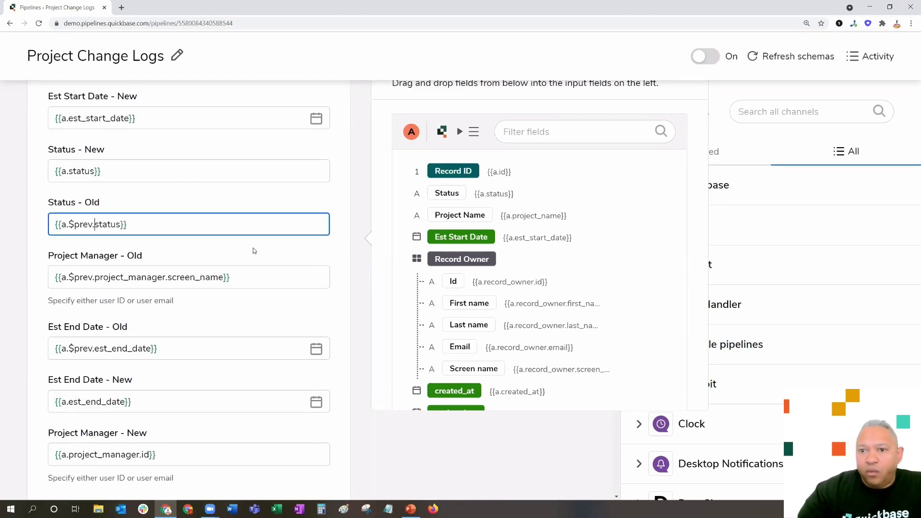
scroll(252, 248, up, 2)
scroll(252, 248, up, 3)
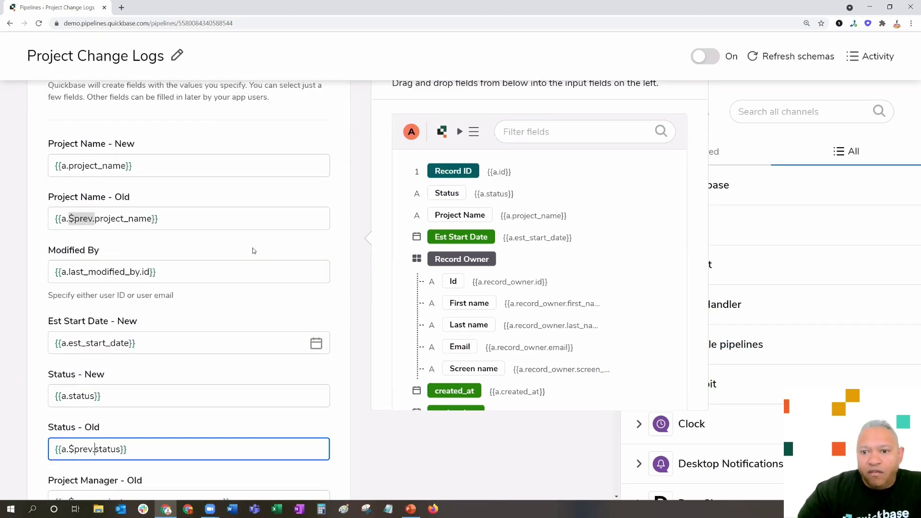
scroll(252, 250, down, 5)
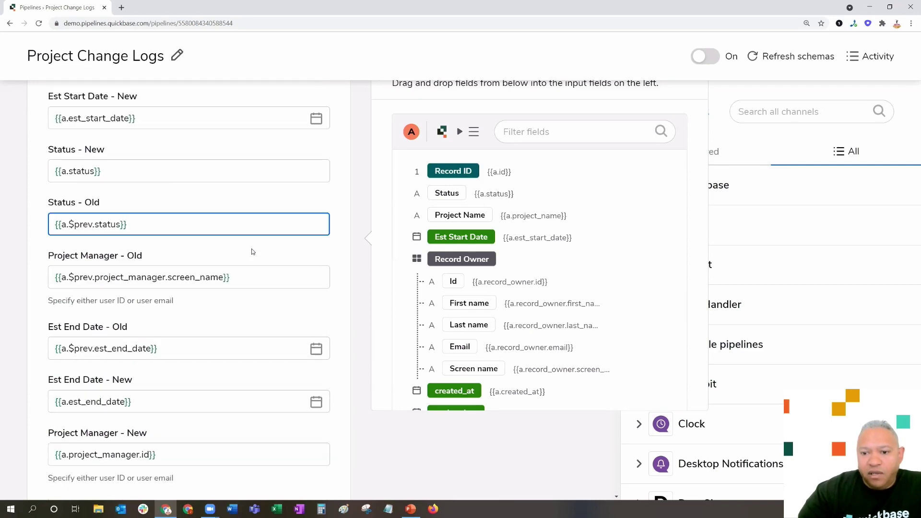
scroll(253, 249, down, 5)
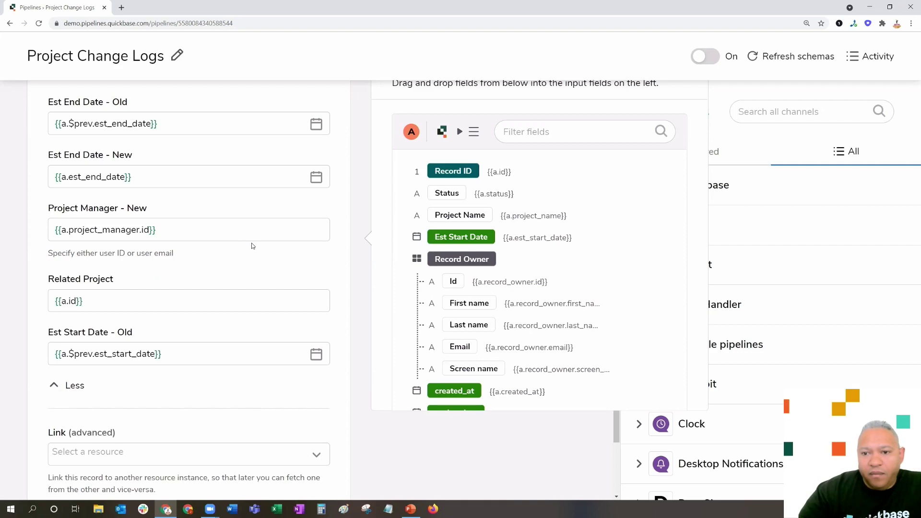
scroll(252, 243, down, 2)
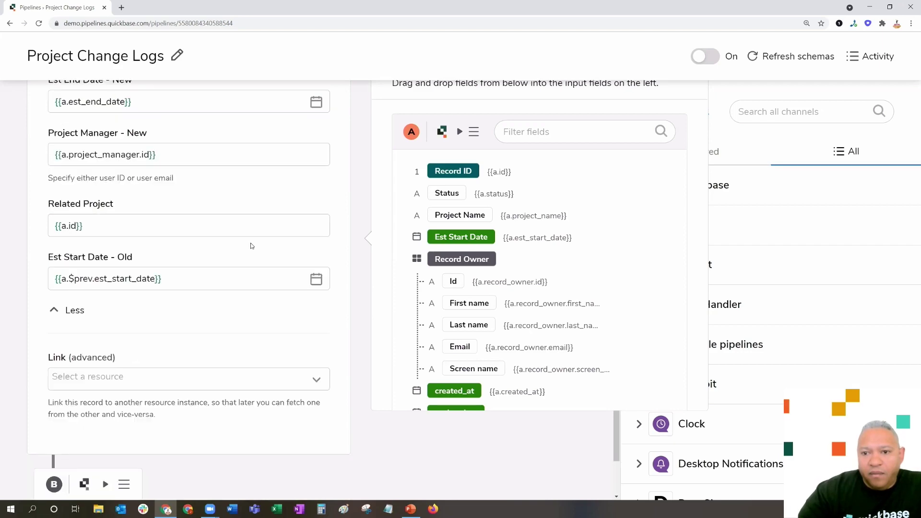
scroll(252, 248, down, 3)
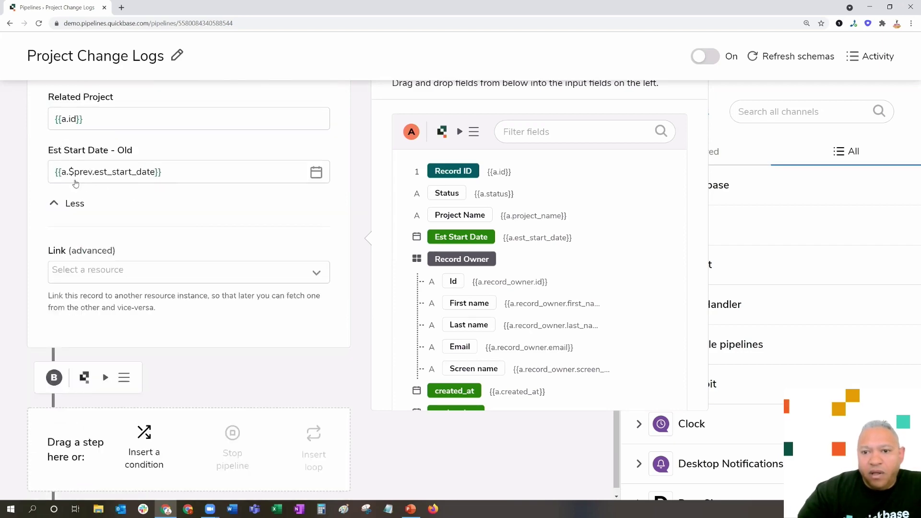
click(80, 187)
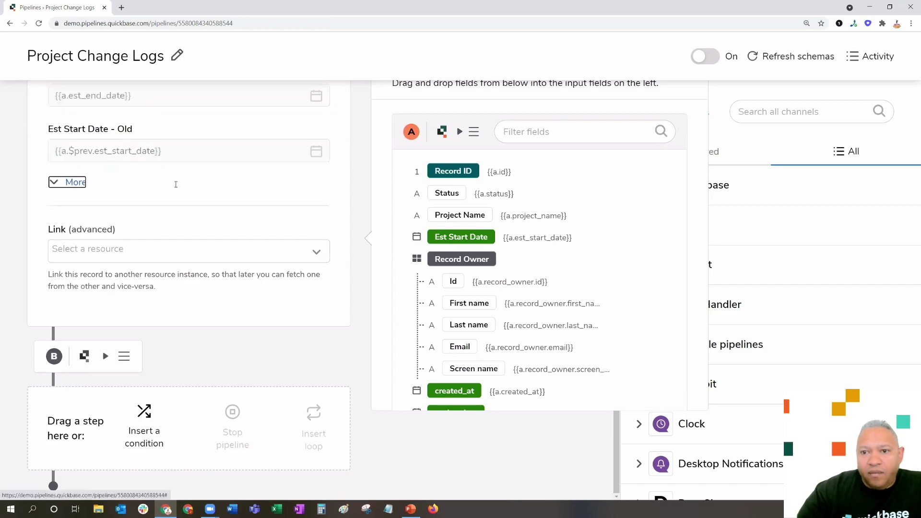
scroll(213, 216, up, 3)
scroll(203, 188, up, 2)
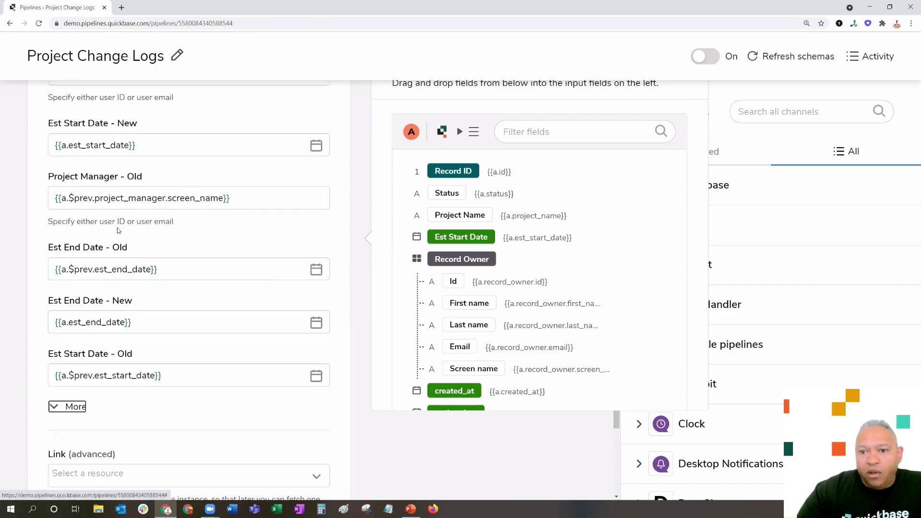
Replace Project Manager - Old with the previous project manager's Id using '$prev.'.
click(252, 198)
shift+click(61, 197)
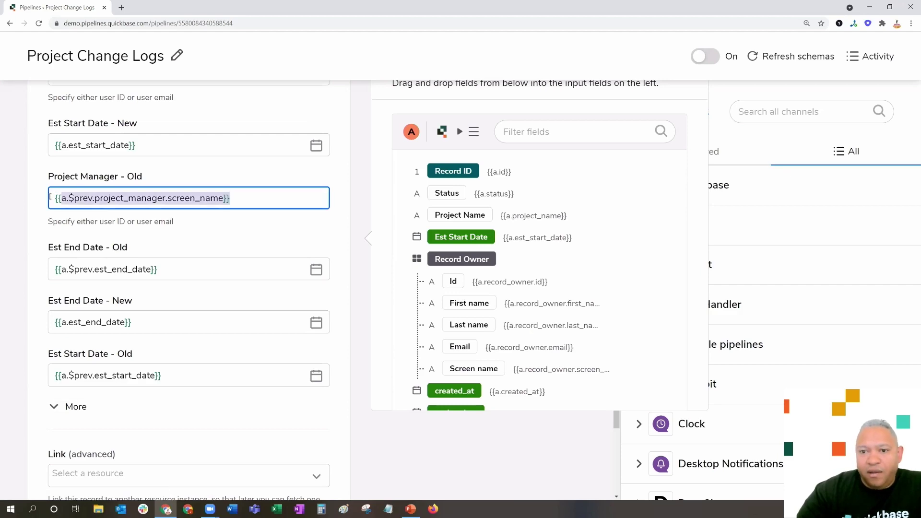
key(shift+Home)
key(BackSpace)
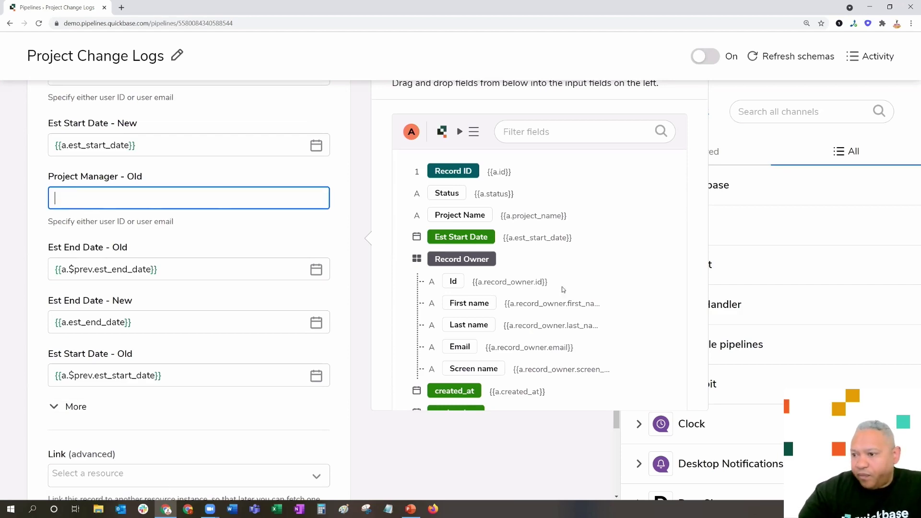
scroll(456, 350, down, 5)
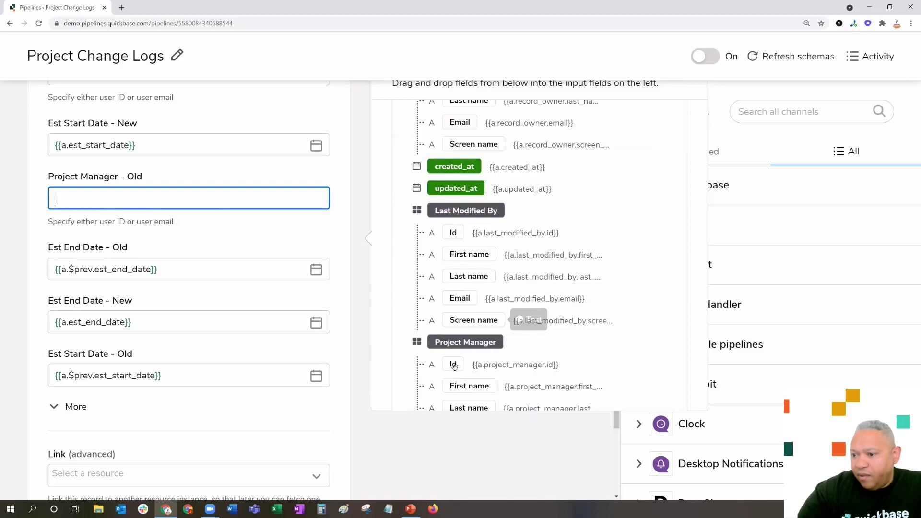
drag(299, 306, 149, 200)
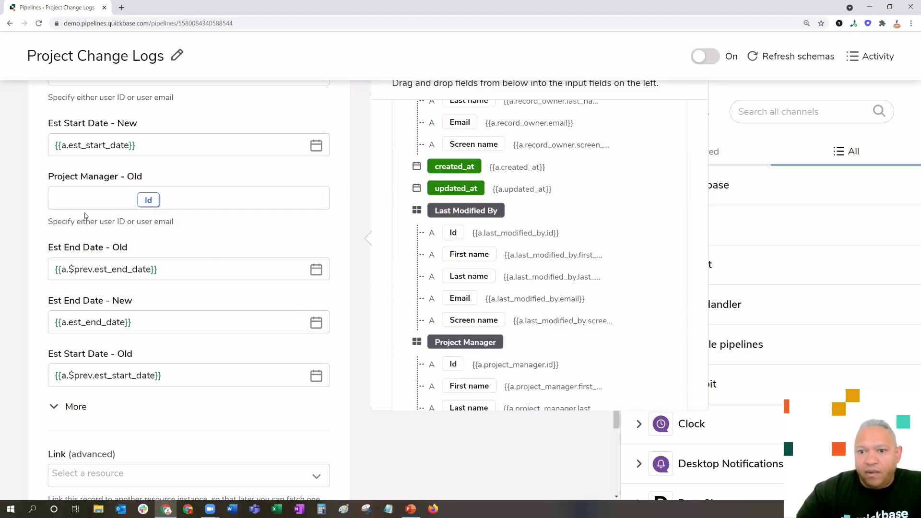
click(72, 199)
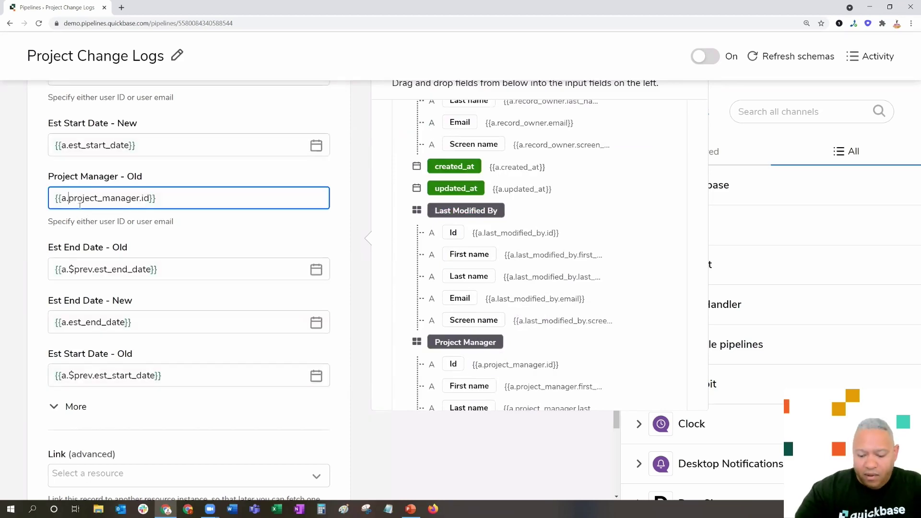
text($prev.)
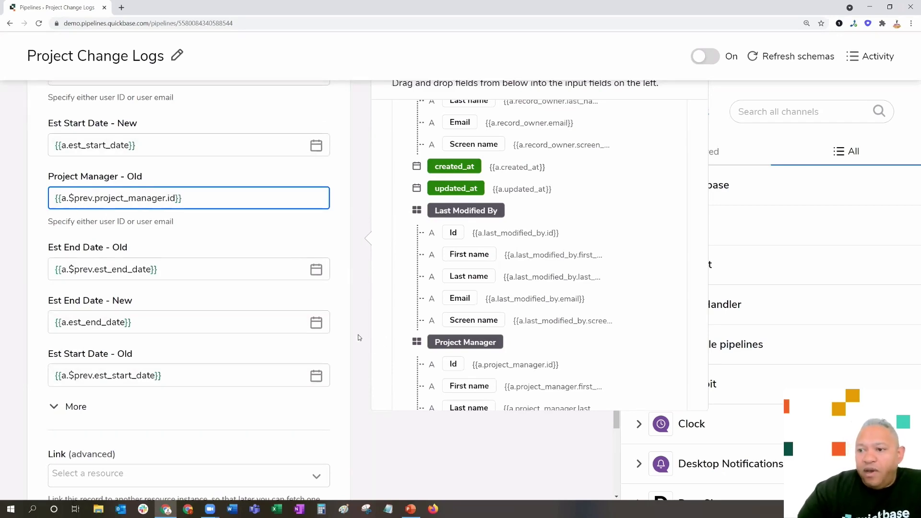
Open Quickbase in a new browser tab.
scroll(358, 336, up, 8)
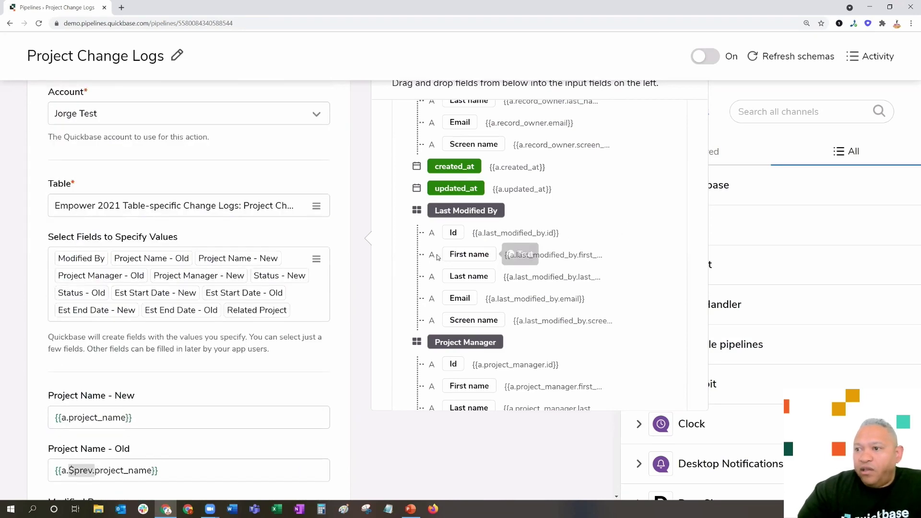
scroll(537, 207, up, 5)
scroll(353, 209, up, 6)
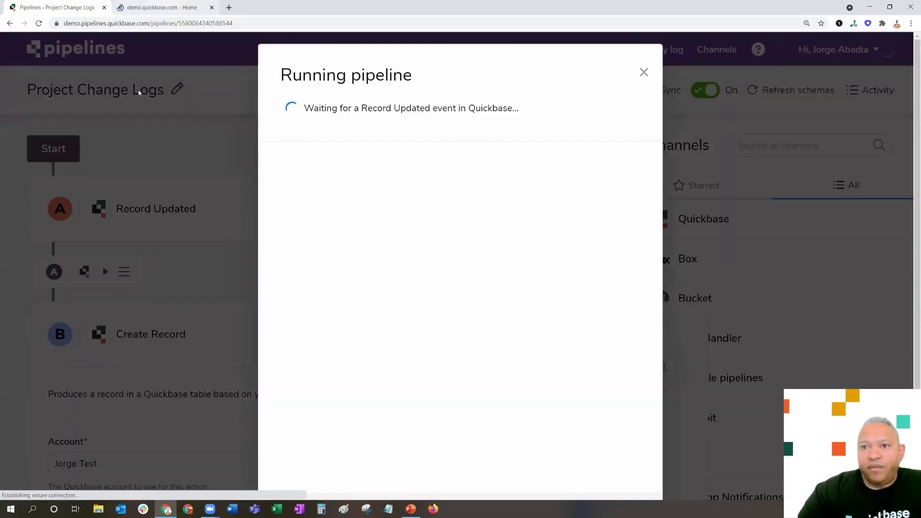
click(147, 7)
Open the Empower 2021 app's Projects table and the Increase Web Presence project record.
click(128, 236)
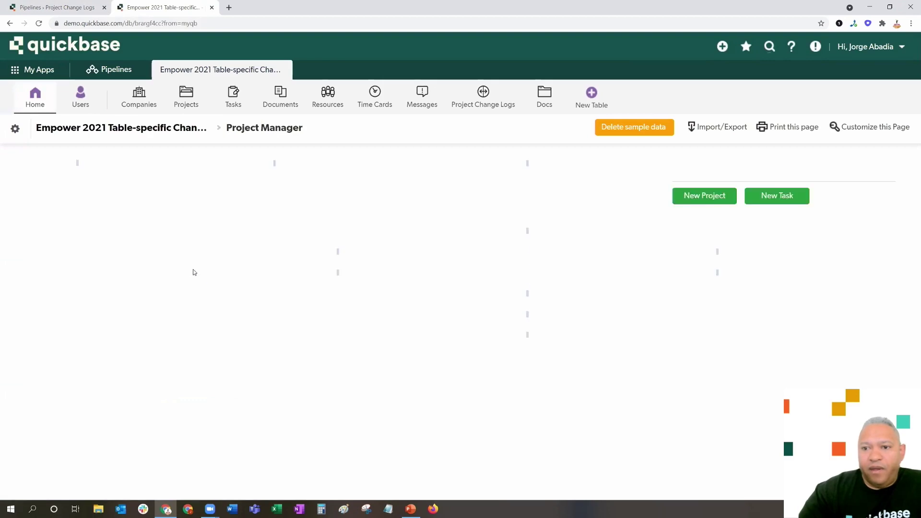
click(190, 97)
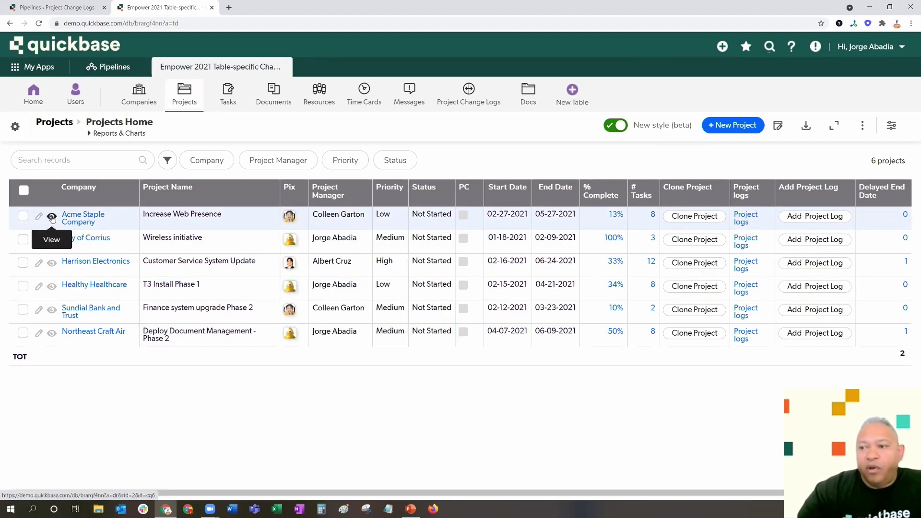
click(52, 218)
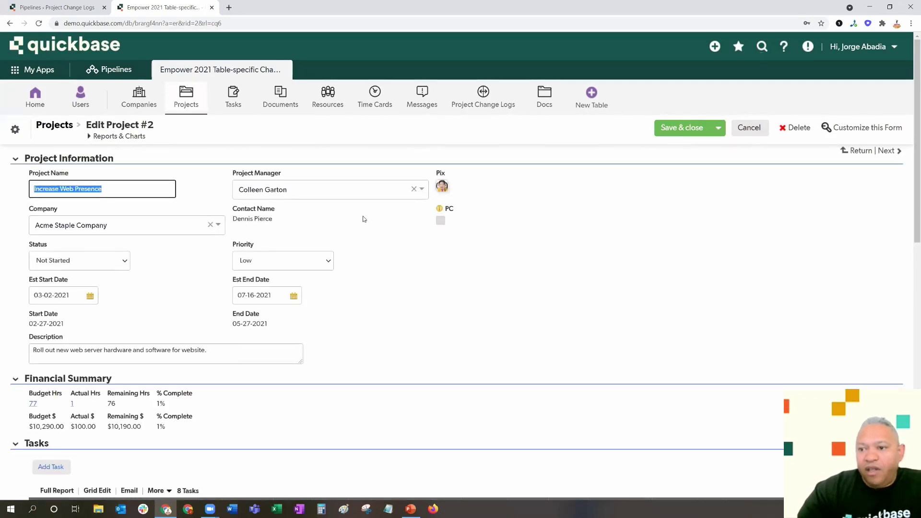
Assign a different Project Manager to Increase Web Presence and set its Status to In-Progress.
key(Tab)
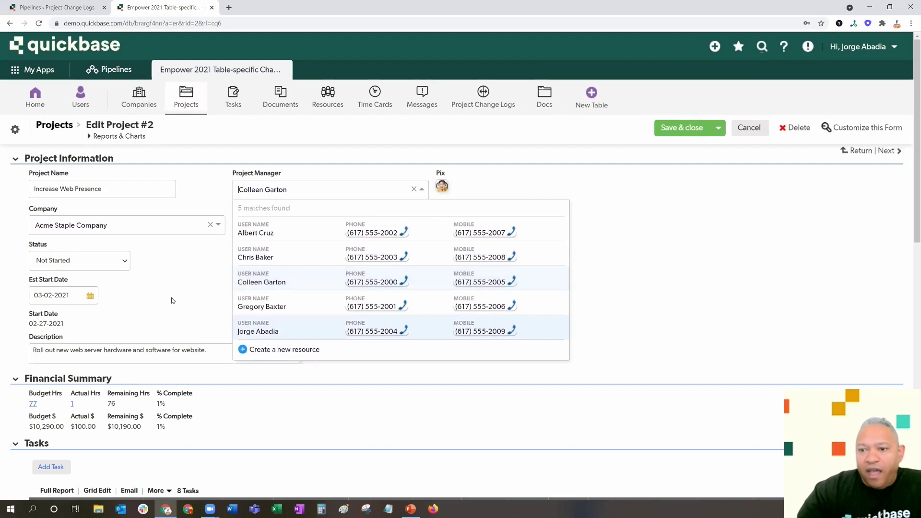
key(Up)
key(Return)
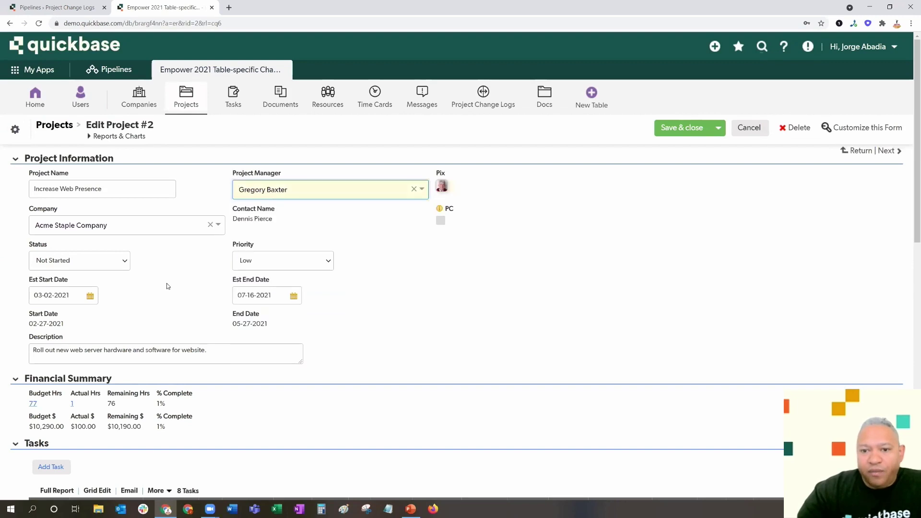
click(125, 261)
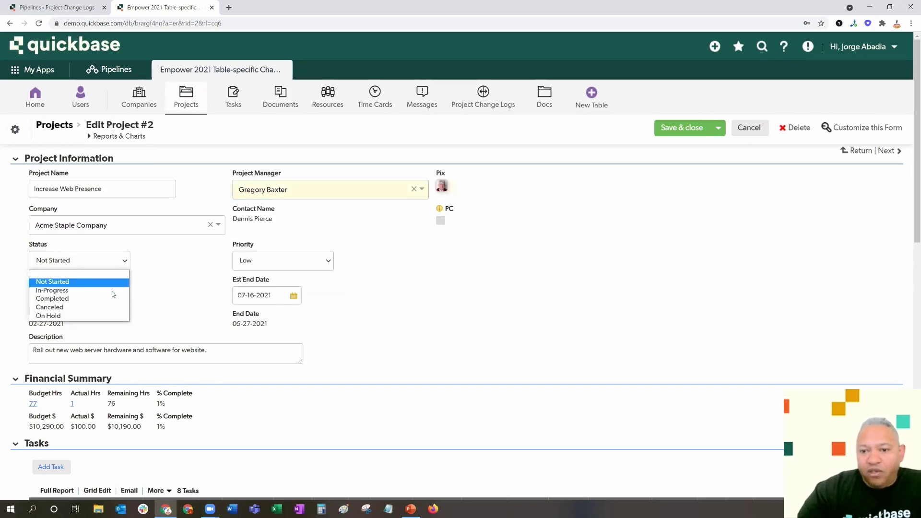
key(Return)
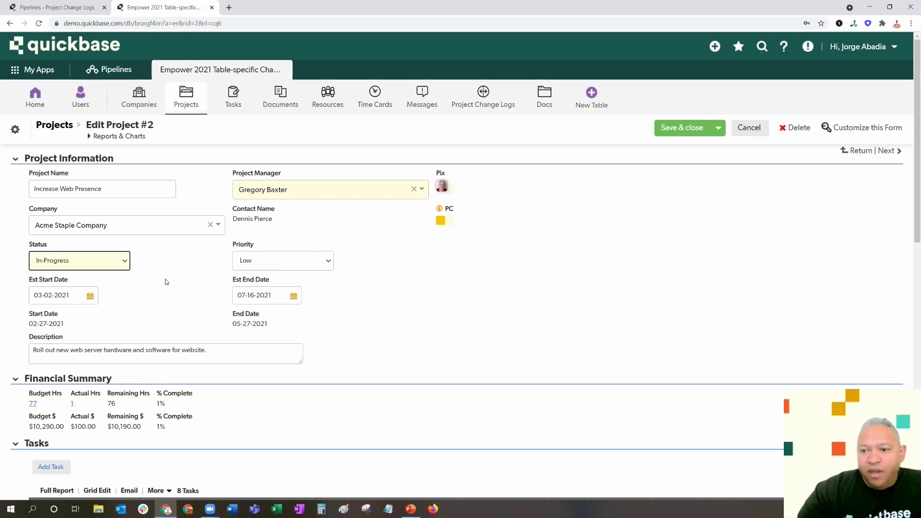
click(165, 279)
Set the Est Start Date to 05-17-2021 and save the project.
scroll(165, 280, down, 2)
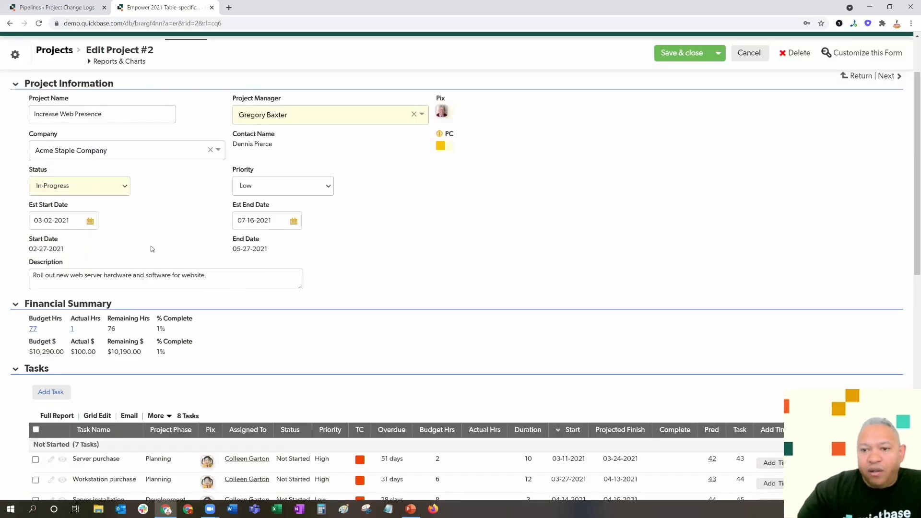
click(91, 221)
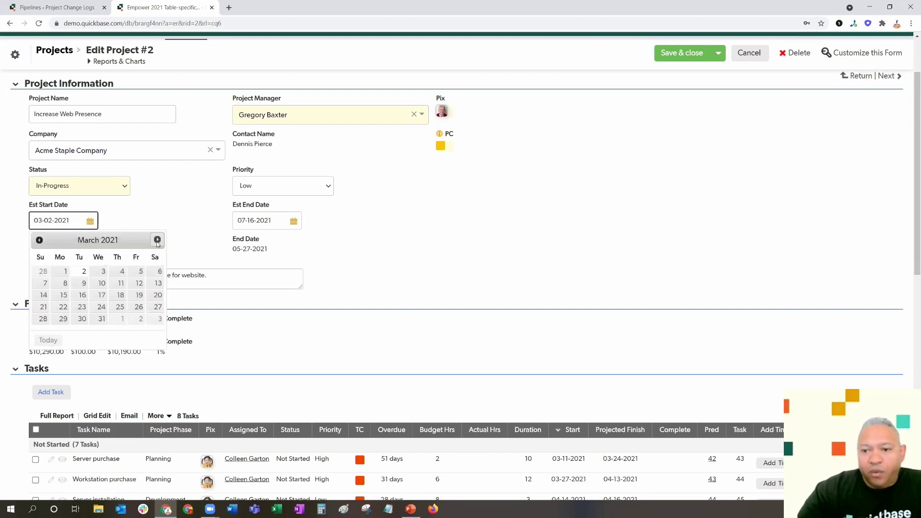
scroll(140, 268, down, 2)
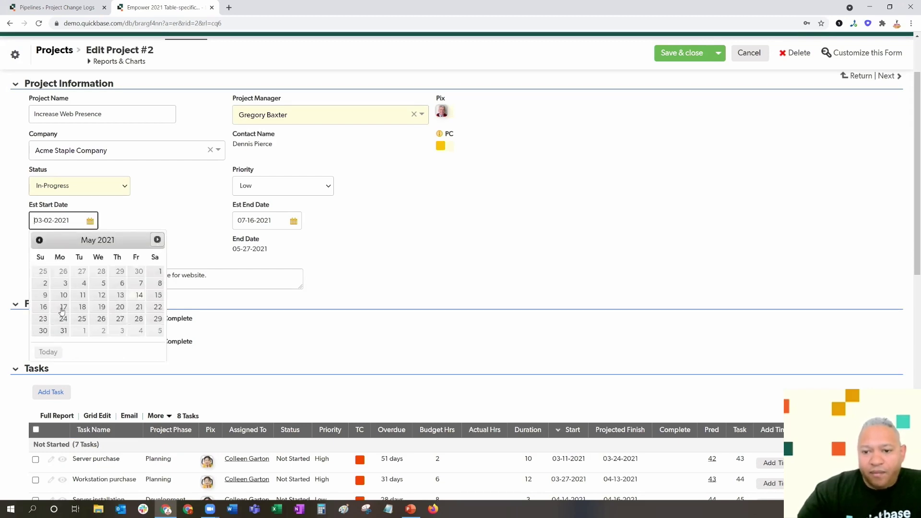
key(Return)
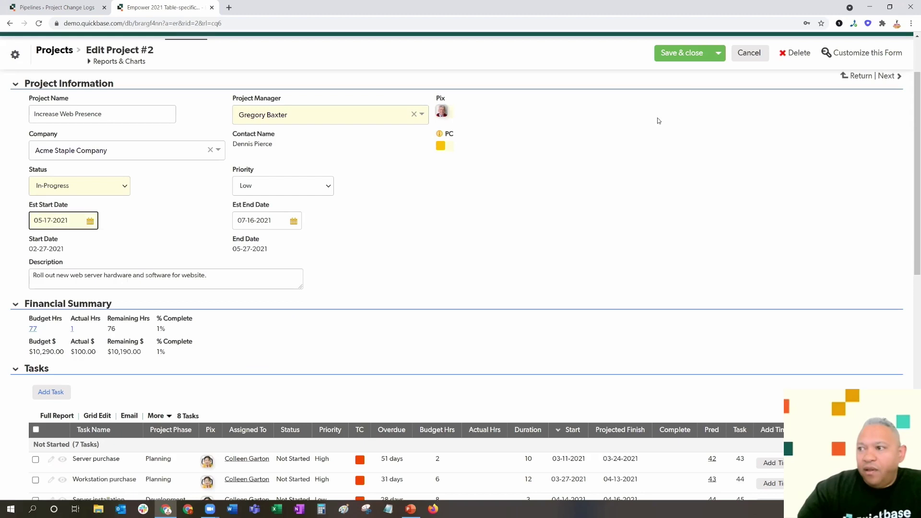
click(687, 53)
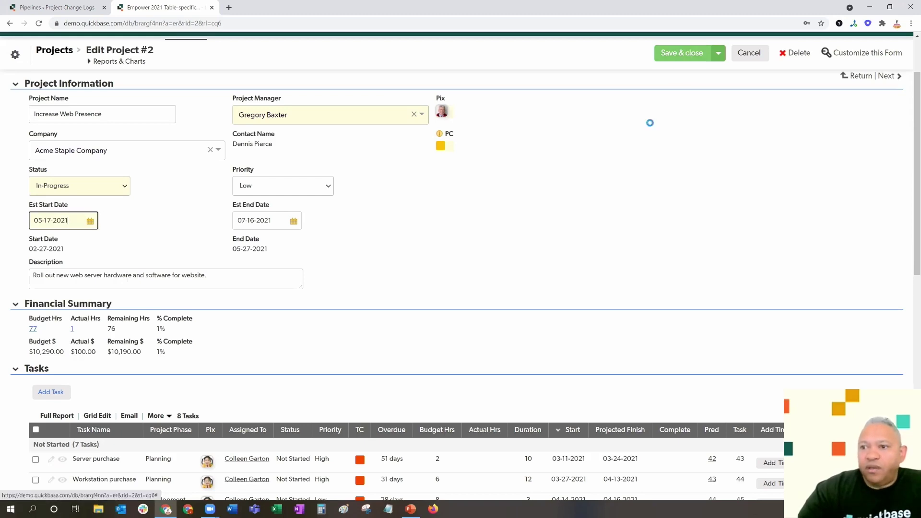
click(84, 10)
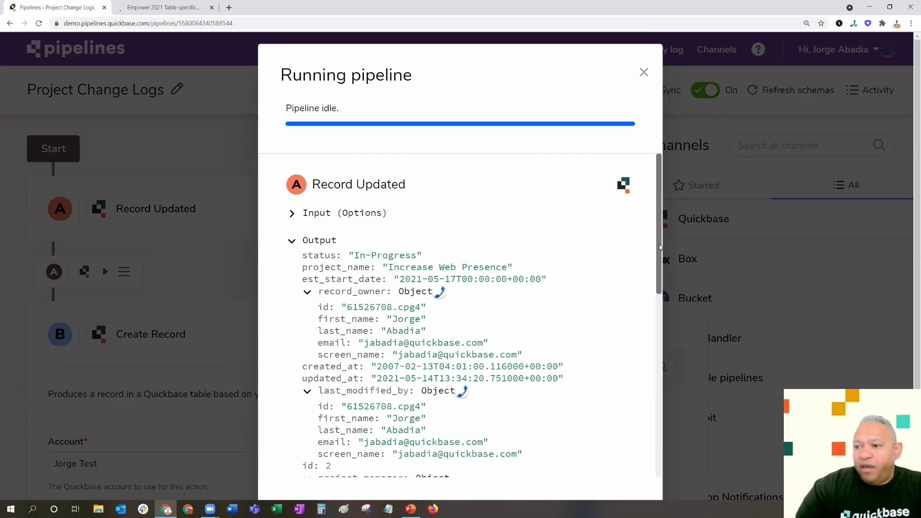
Check that the pipeline run created change-log record 19 with old and new values.
drag(661, 247, 663, 352)
scroll(663, 402, down, 3)
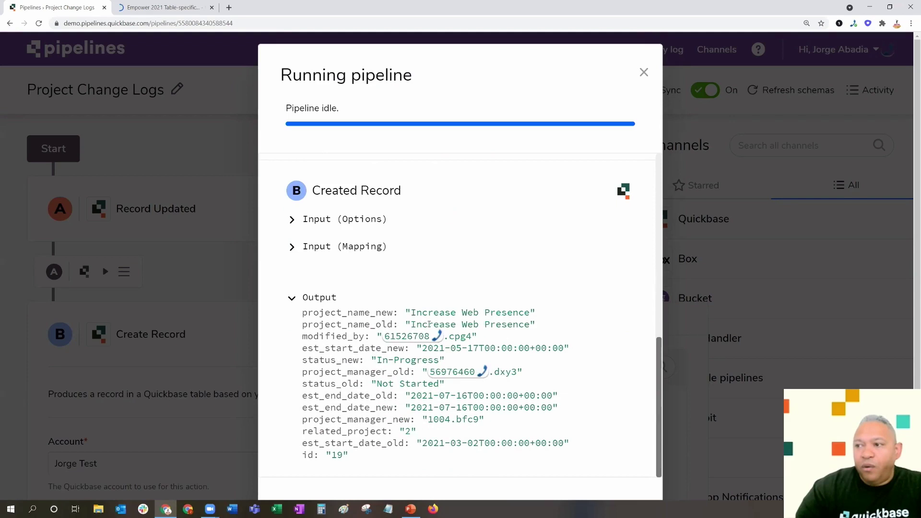
click(171, 9)
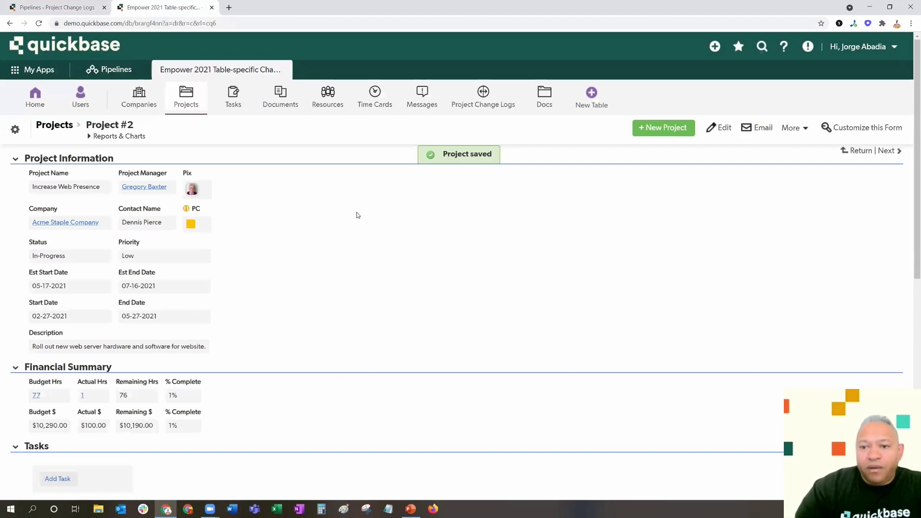
scroll(356, 206, down, 10)
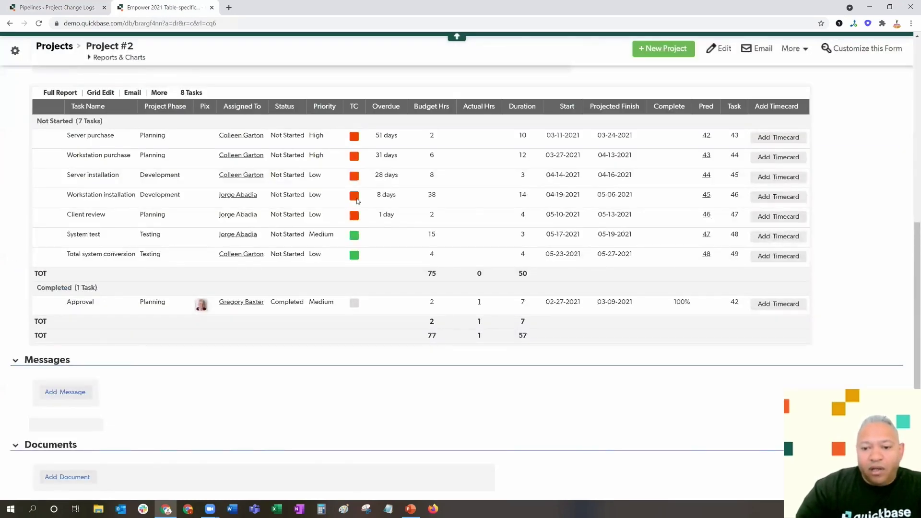
scroll(356, 201, down, 5)
scroll(357, 201, down, 1)
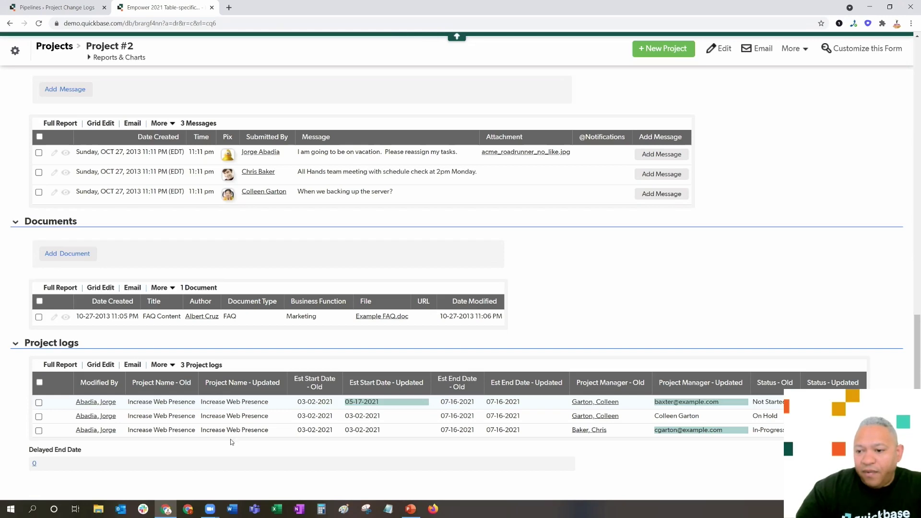
scroll(285, 401, up, 5)
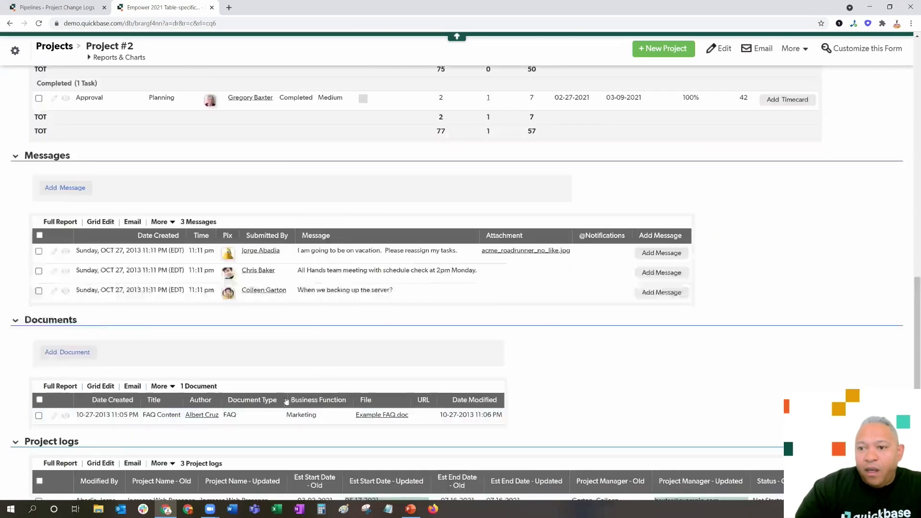
scroll(309, 396, down, 5)
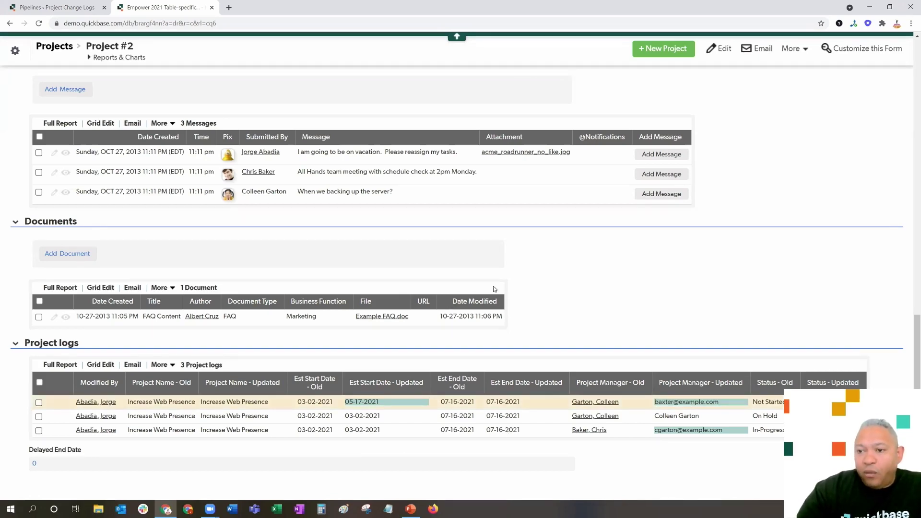
scroll(480, 284, up, 8)
scroll(323, 276, up, 8)
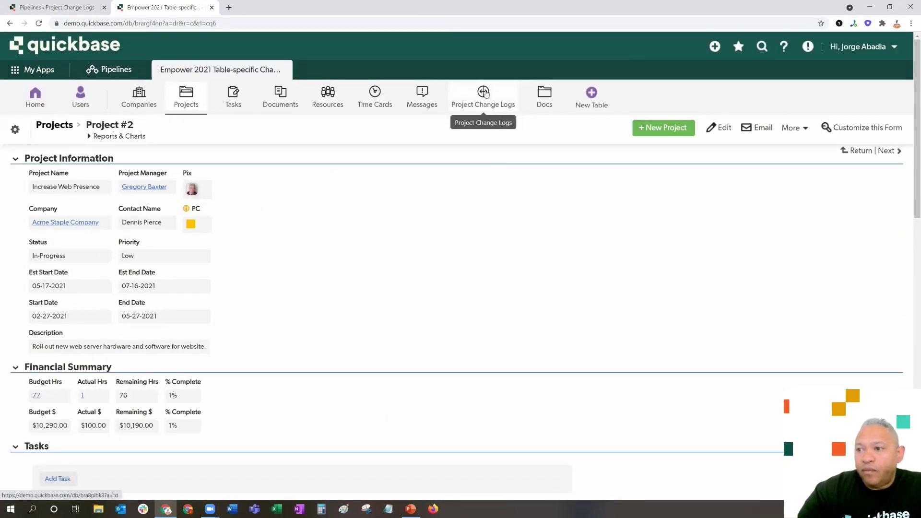
click(483, 92)
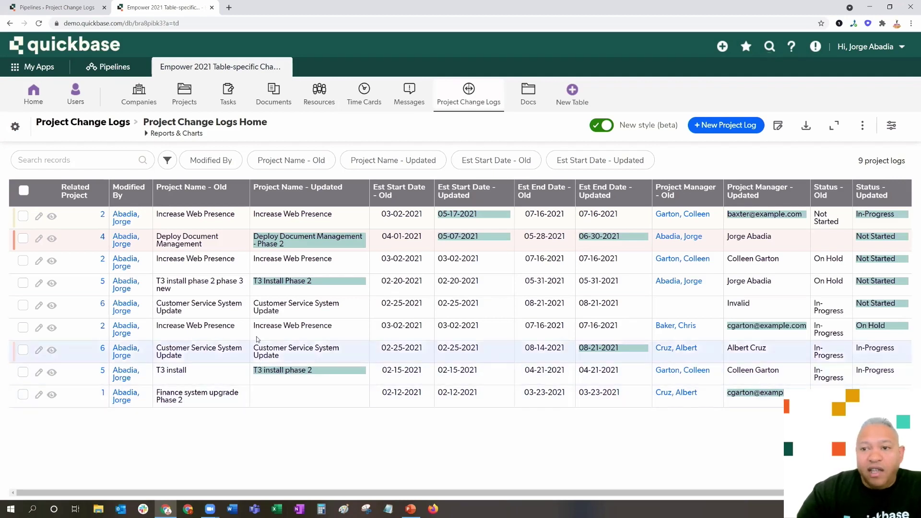
Show the Project Change Logs table with its 9 logged project changes.
click(188, 91)
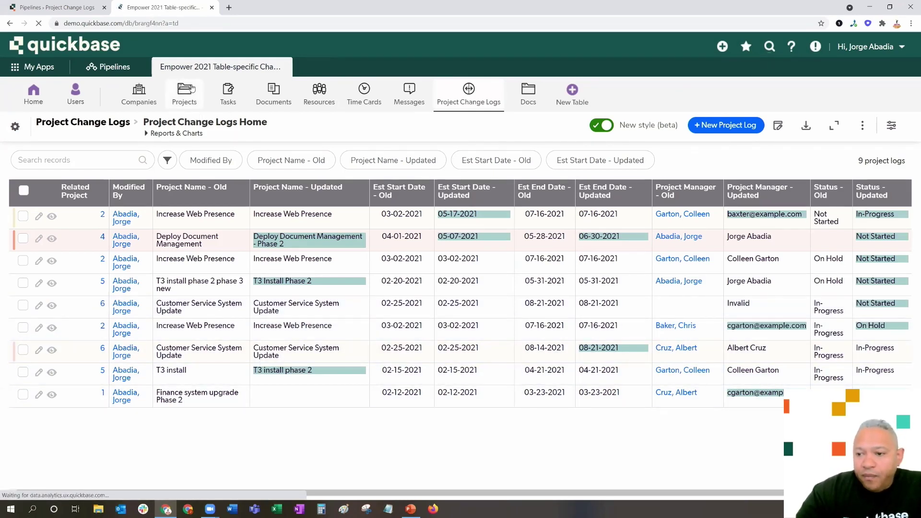